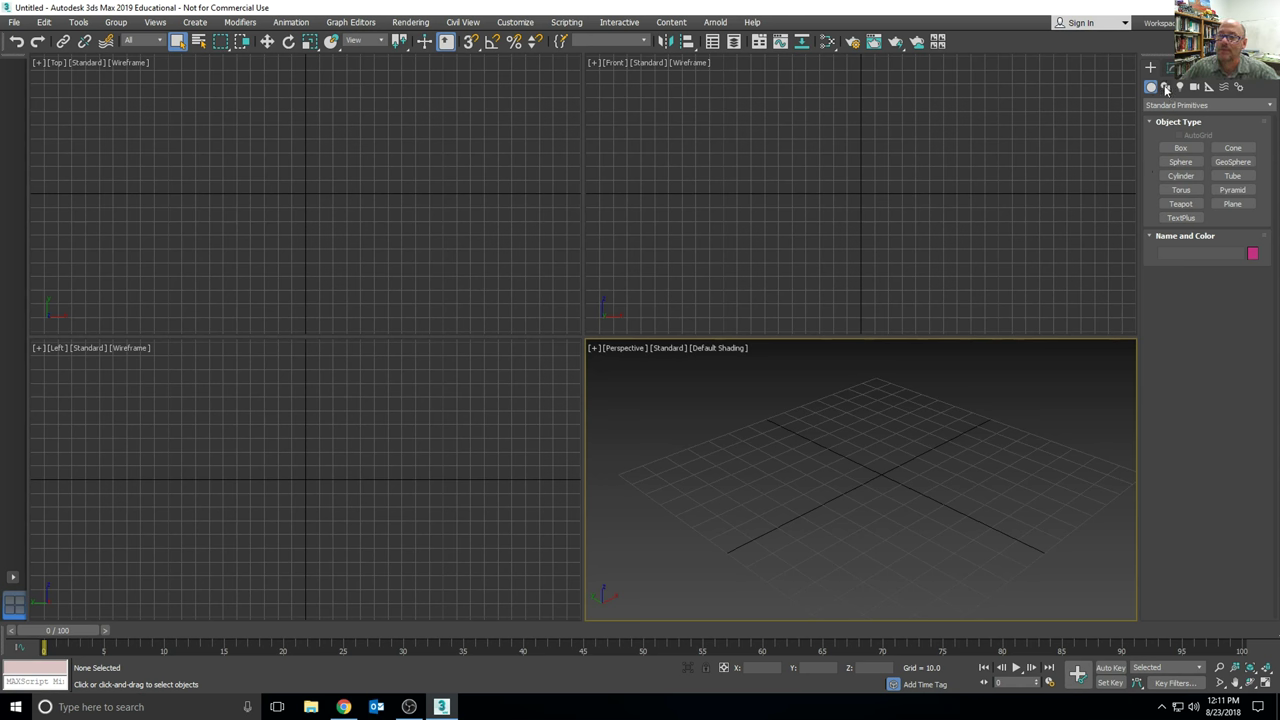
Activate the Line tool from the Splines category of the Create panel's Shapes tab
{"action": "left_click", "coordinate": [1165, 88]}
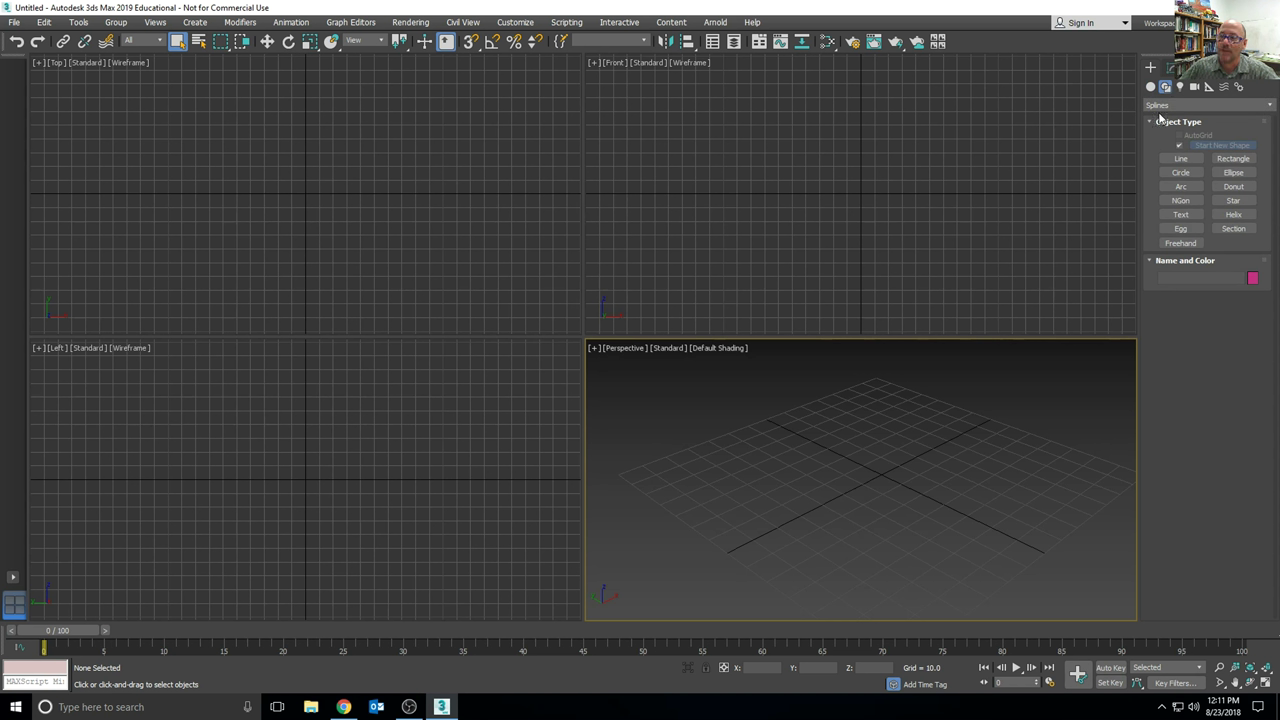
{"action": "left_click", "coordinate": [1180, 158]}
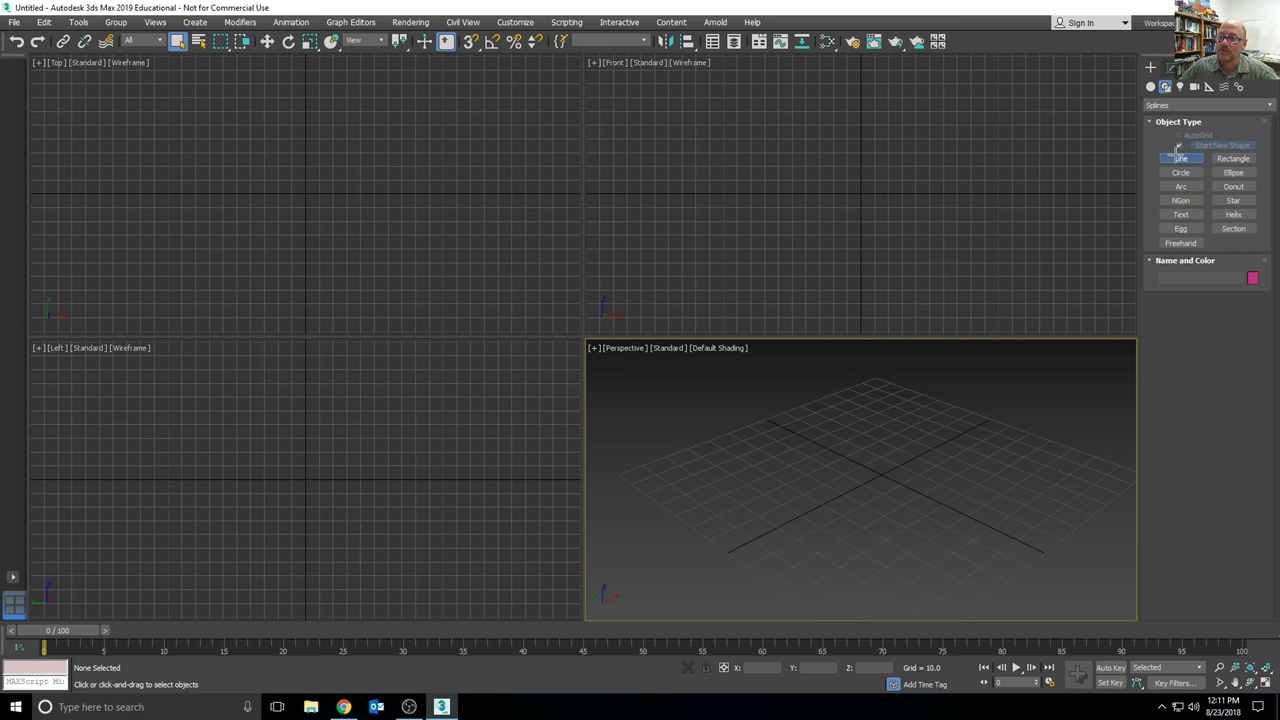
Maximize the Front viewport with Alt+W and pan so the origin sits low on screen
{"action": "middle_click_drag", "start_coordinate": [849, 186], "coordinate": [827, 205]}
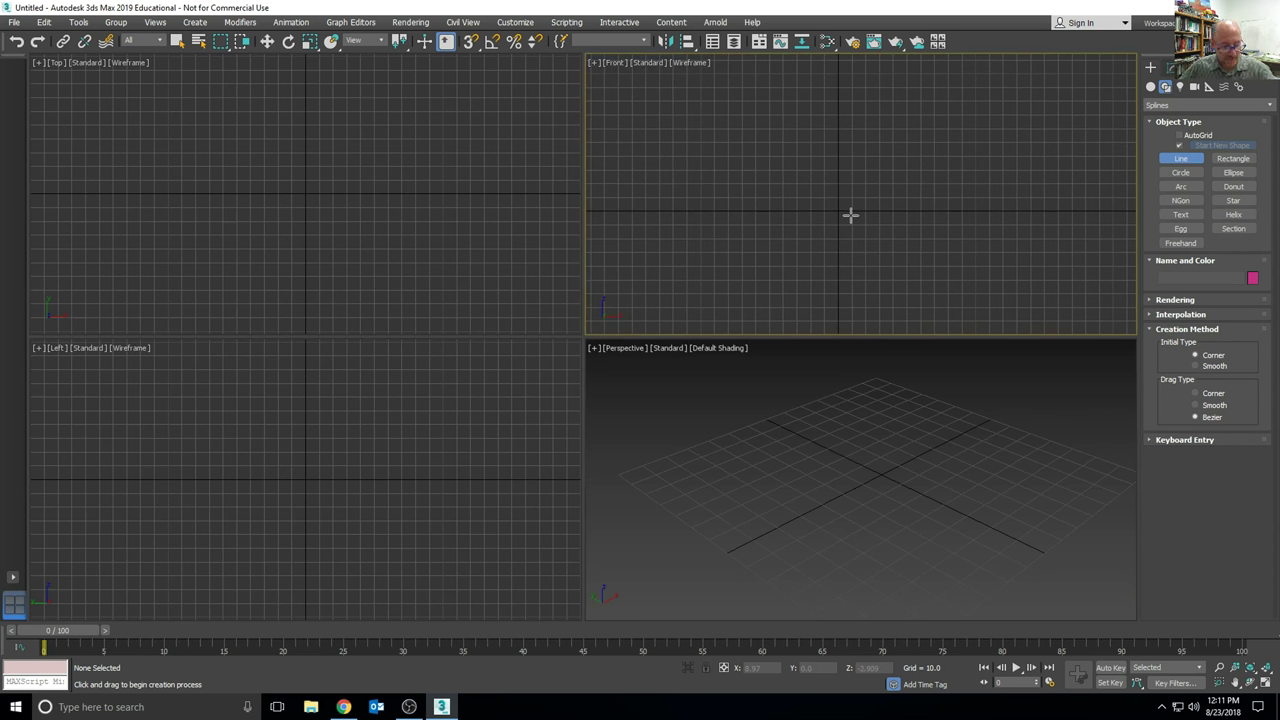
{"action": "key", "text": "alt+w"}
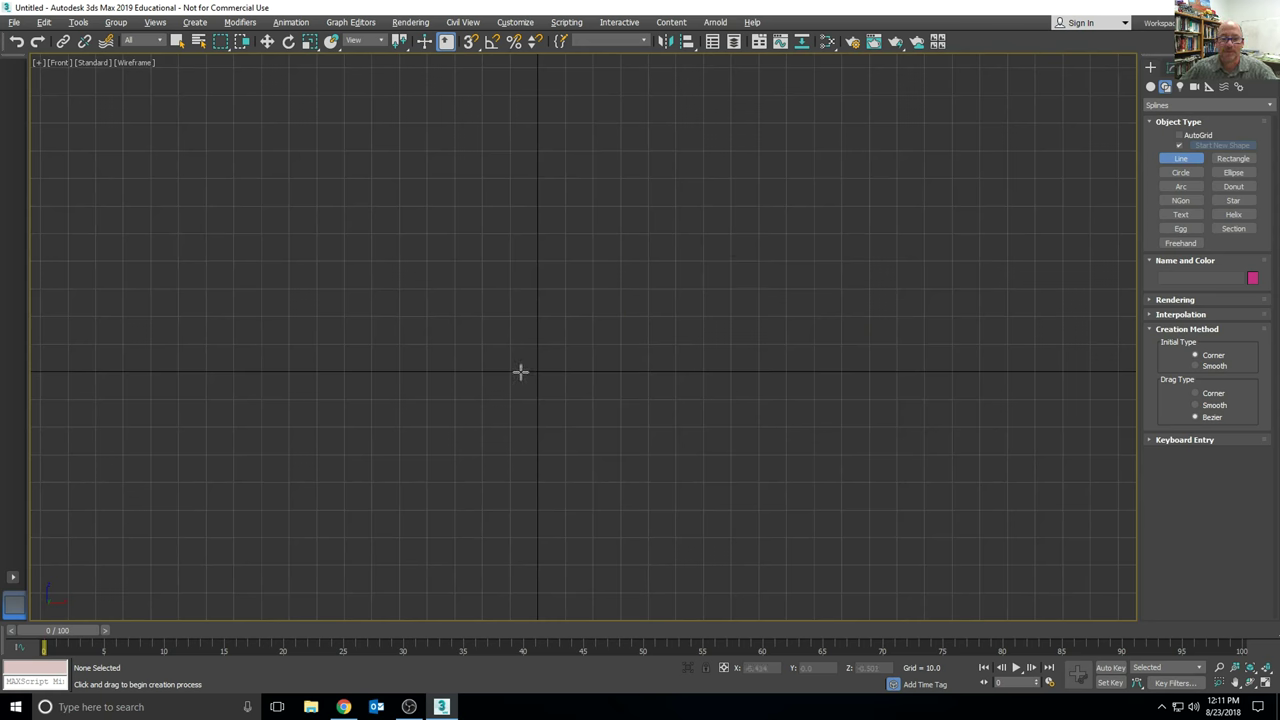
{"action": "middle_click_drag", "start_coordinate": [520, 371], "coordinate": [514, 529]}
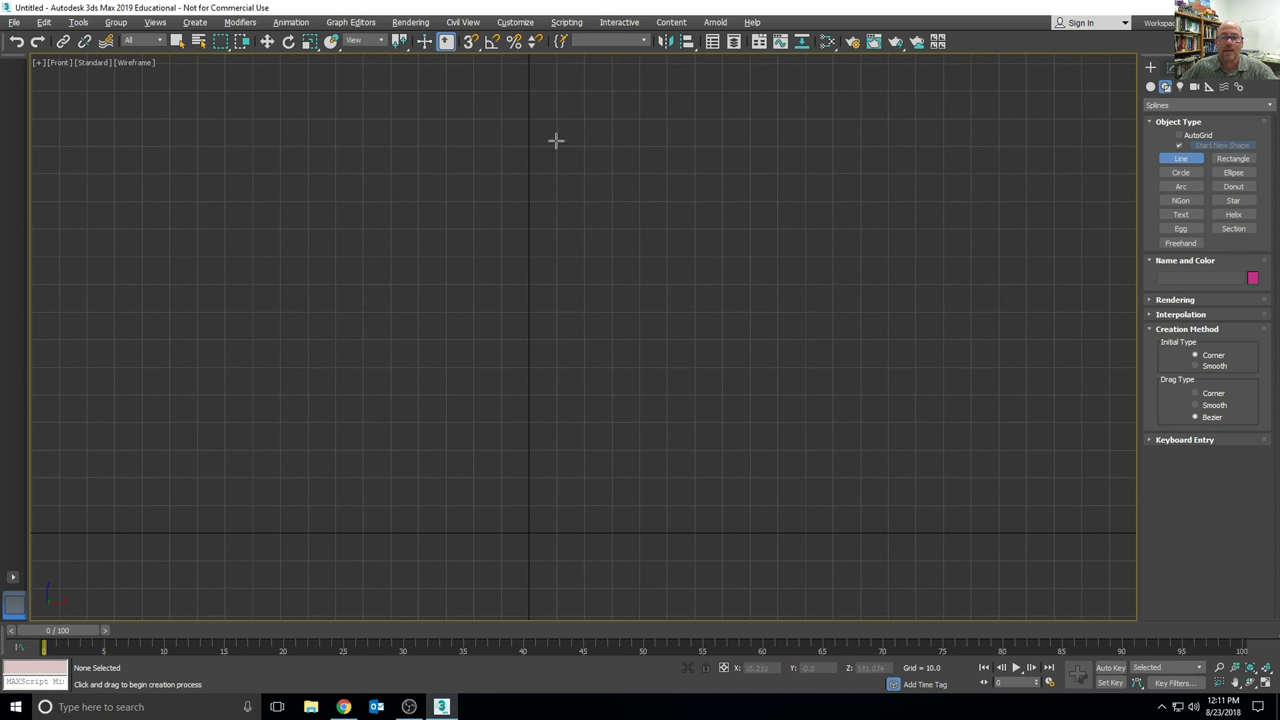
Turn on Grid Points snapping and place the line's first vertex at the origin
{"action": "right_click", "coordinate": [472, 45]}
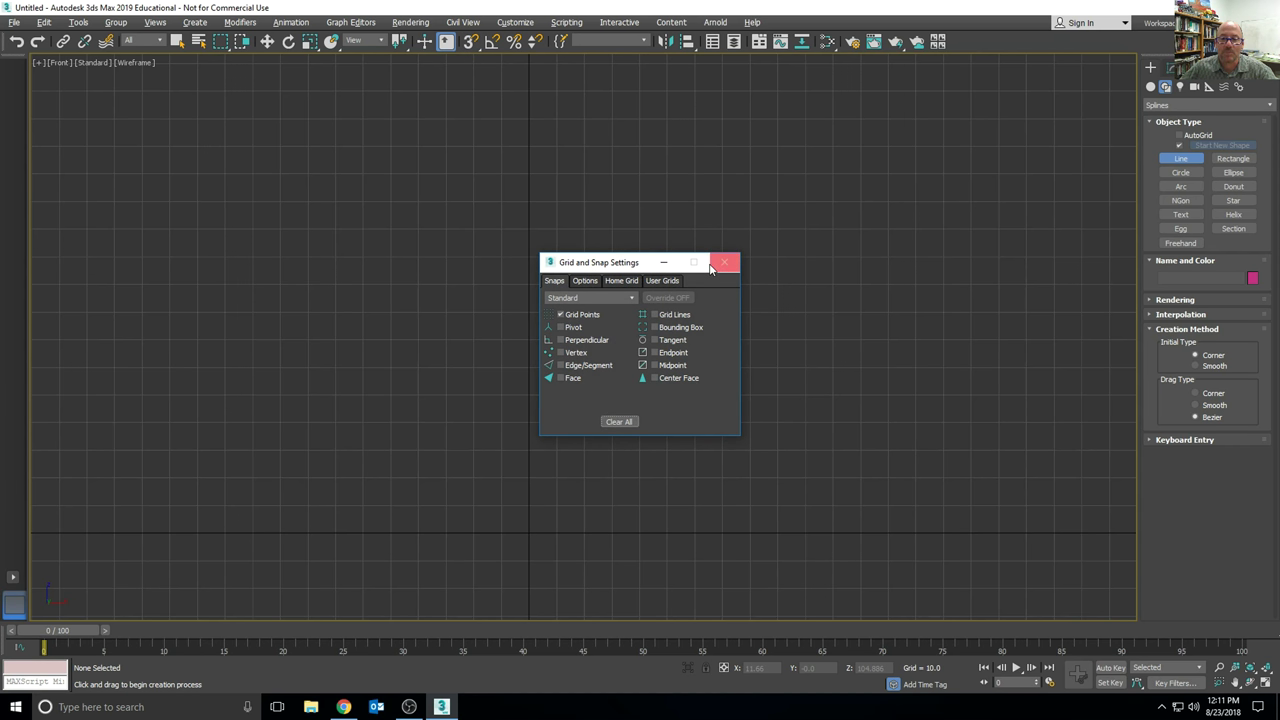
{"action": "left_click", "coordinate": [724, 263]}
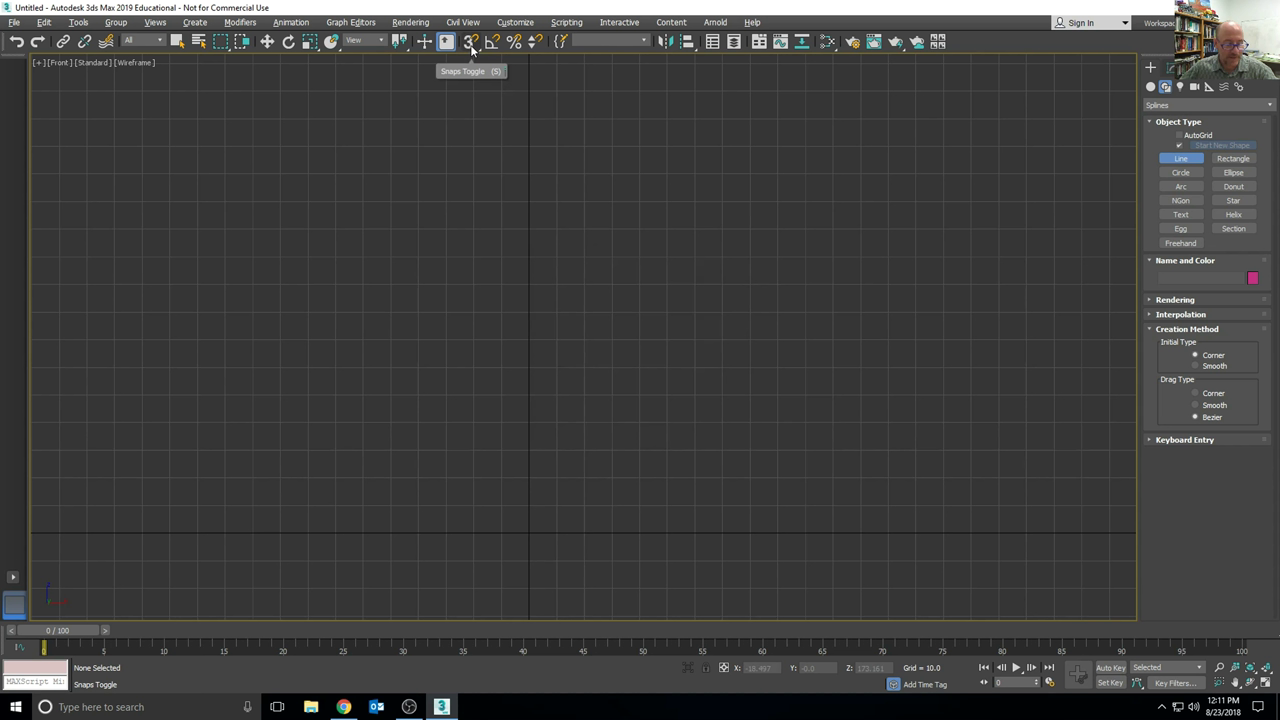
{"action": "left_click", "coordinate": [472, 46]}
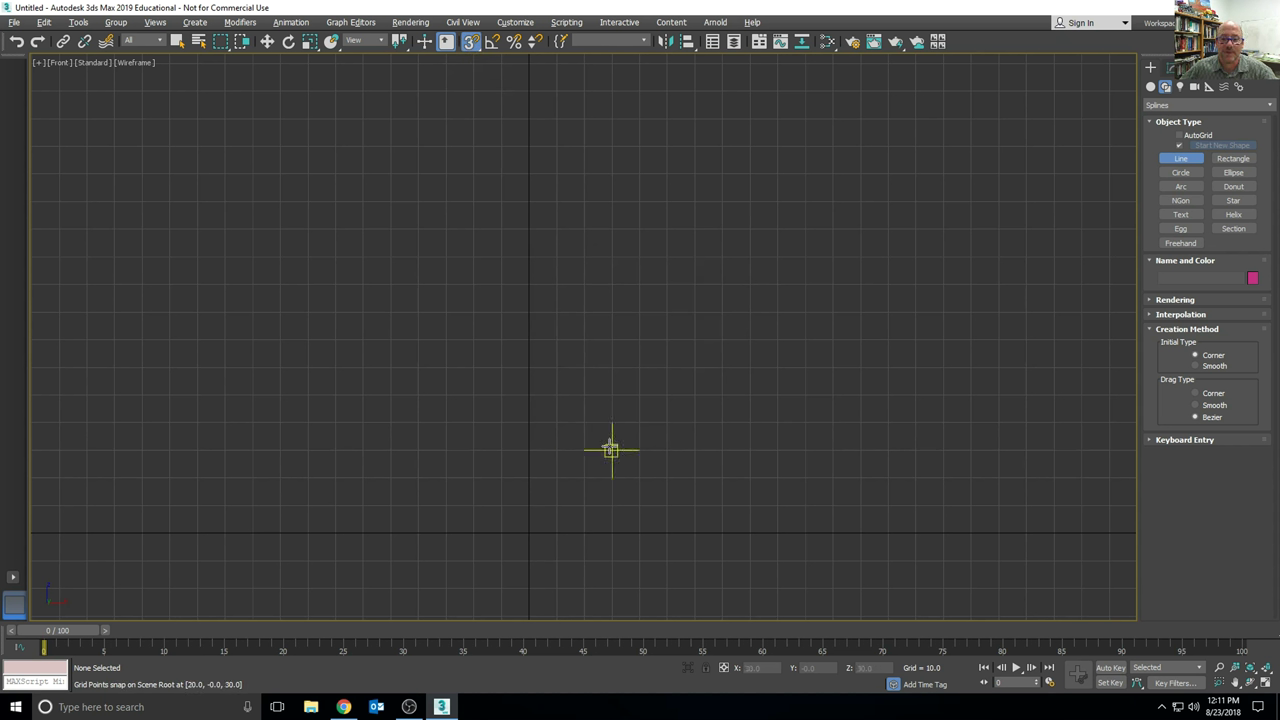
{"action": "left_click", "coordinate": [528, 533]}
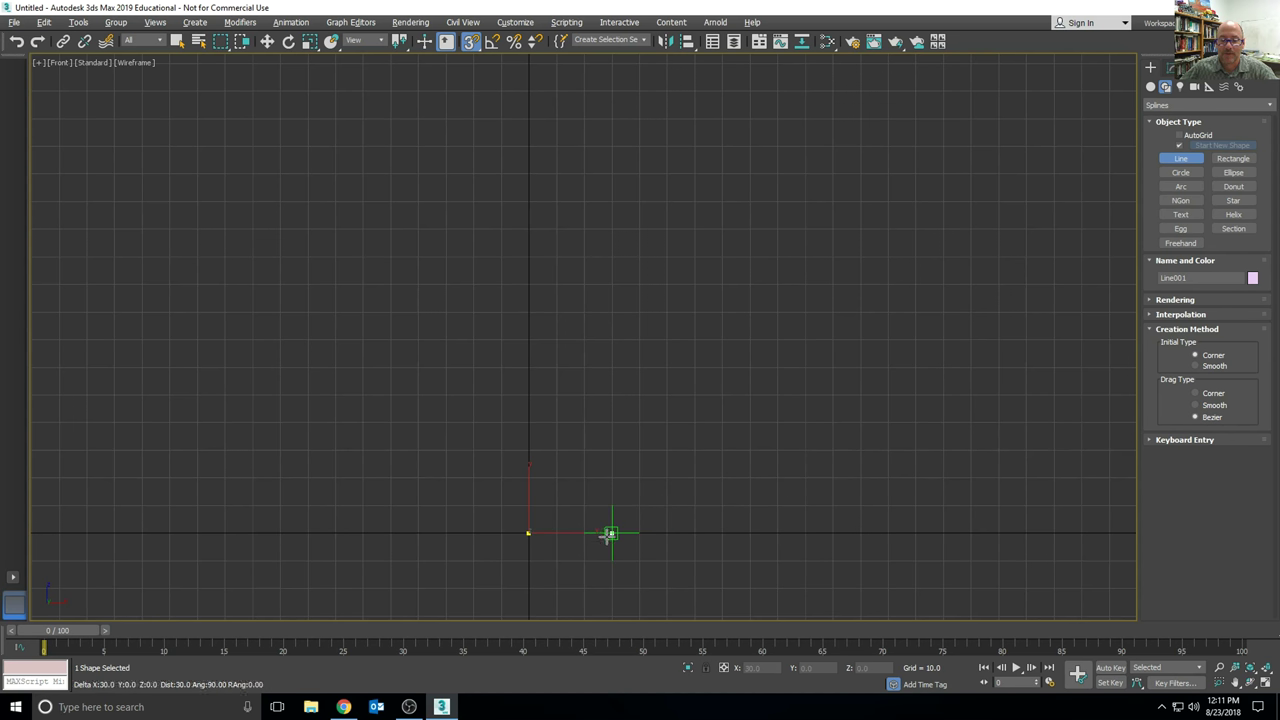
Draw the S-curve with Bezier points along the baseline, bulge and neck, ending at the lip
{"action": "left_click_drag", "start_coordinate": [611, 533], "coordinate": [663, 532]}
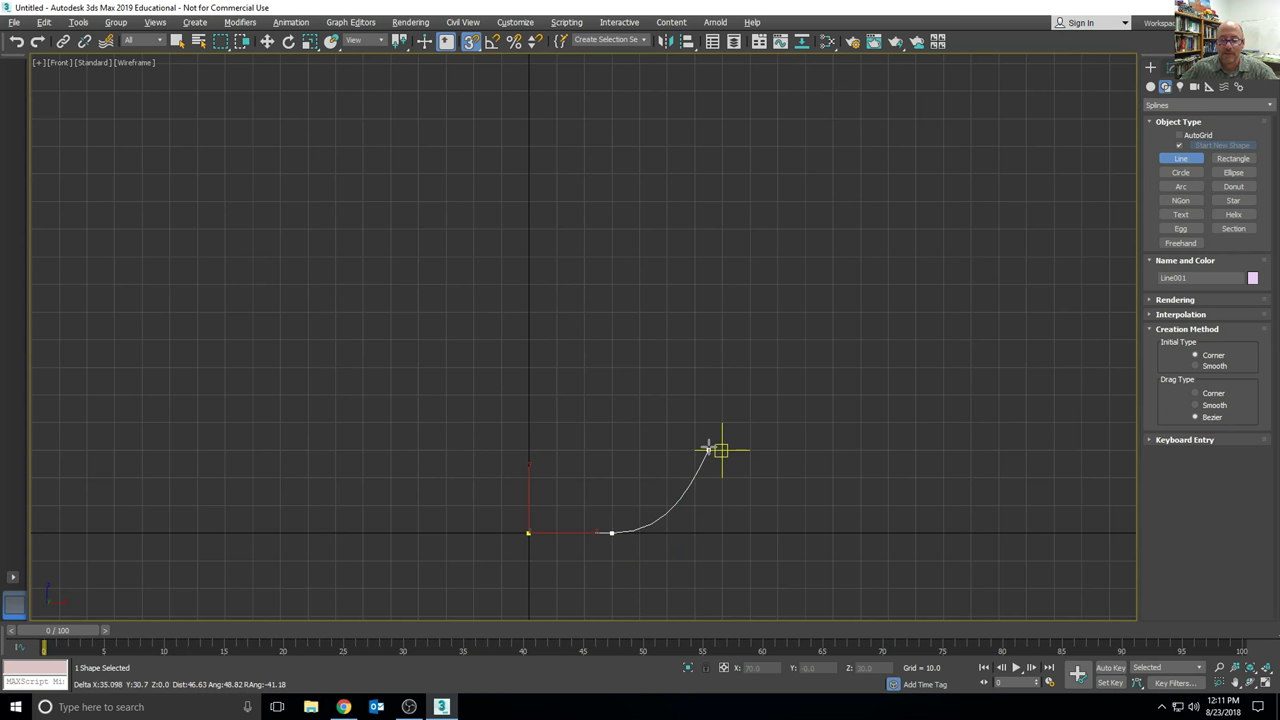
{"action": "left_click", "coordinate": [721, 394]}
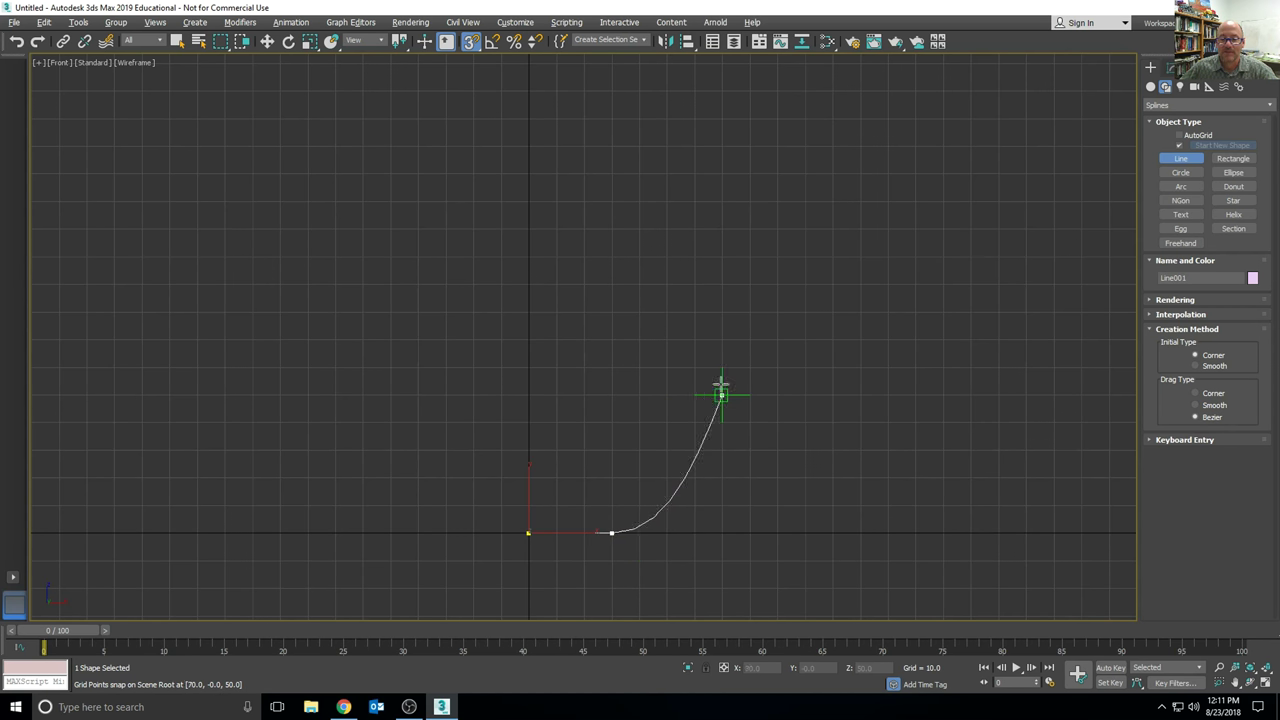
{"action": "left_click_drag", "start_coordinate": [750, 395], "coordinate": [753, 316]}
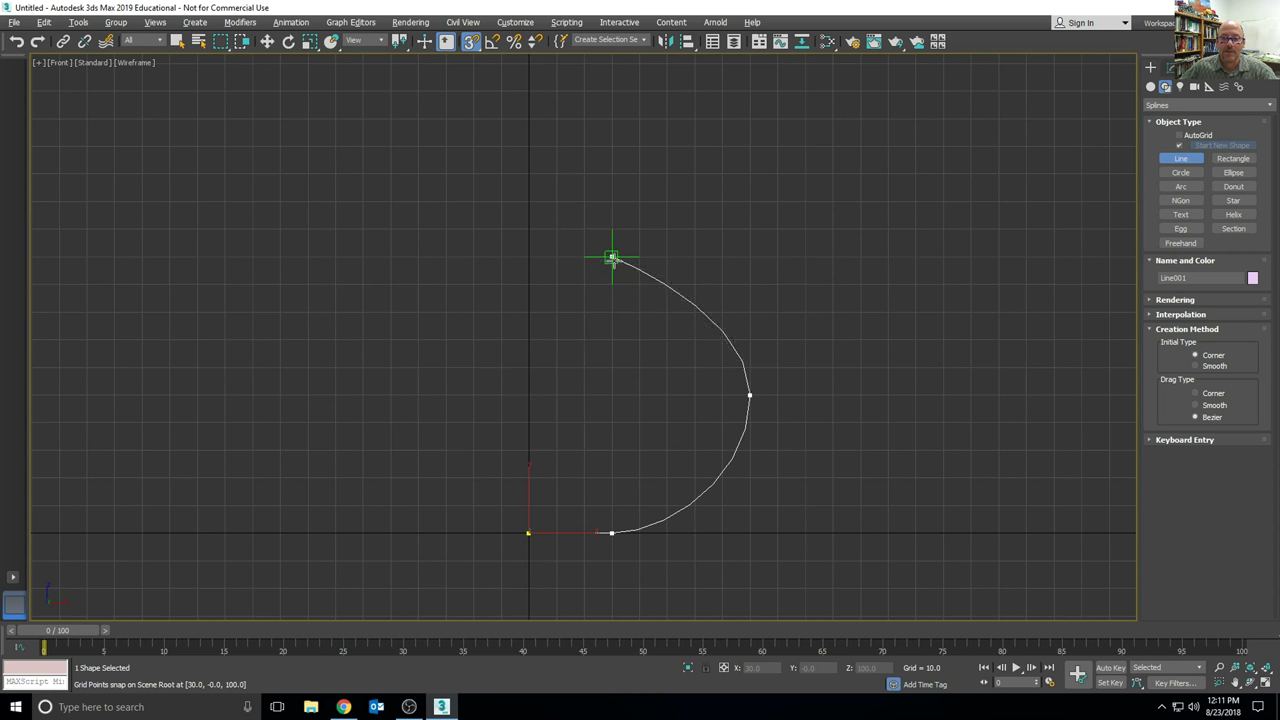
{"action": "left_click_drag", "start_coordinate": [612, 258], "coordinate": [612, 200]}
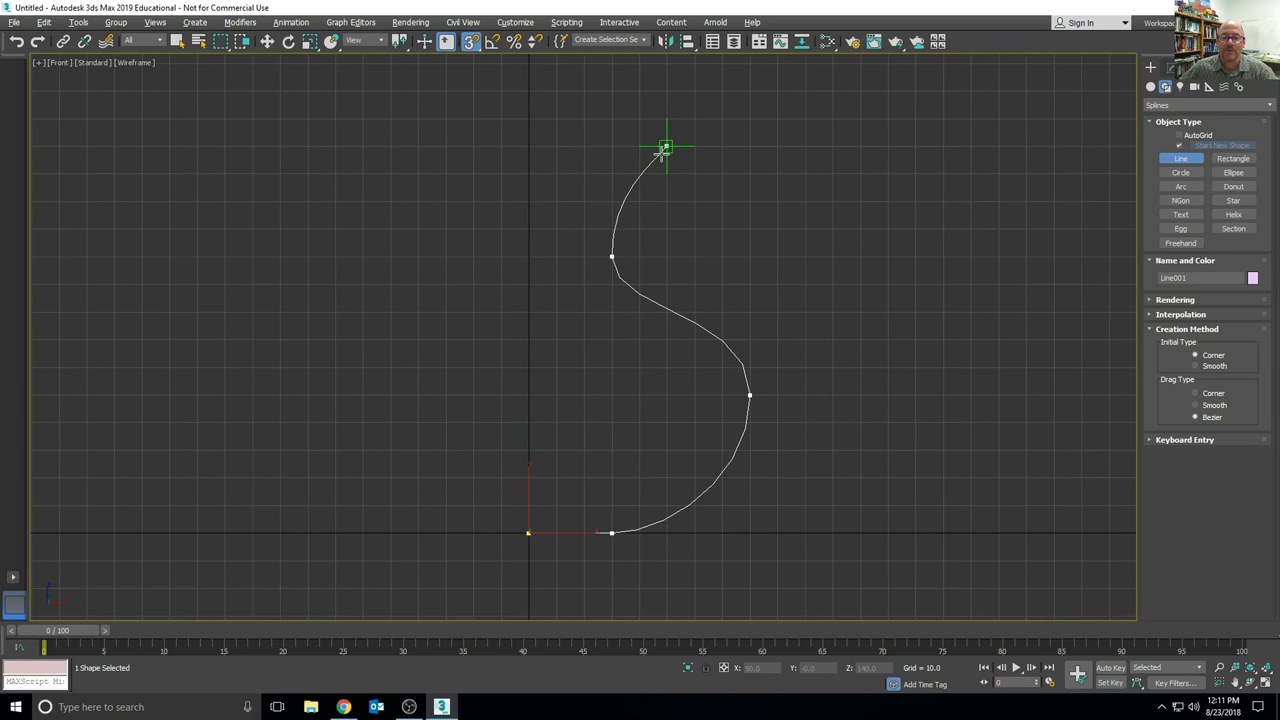
{"action": "left_click", "coordinate": [665, 148]}
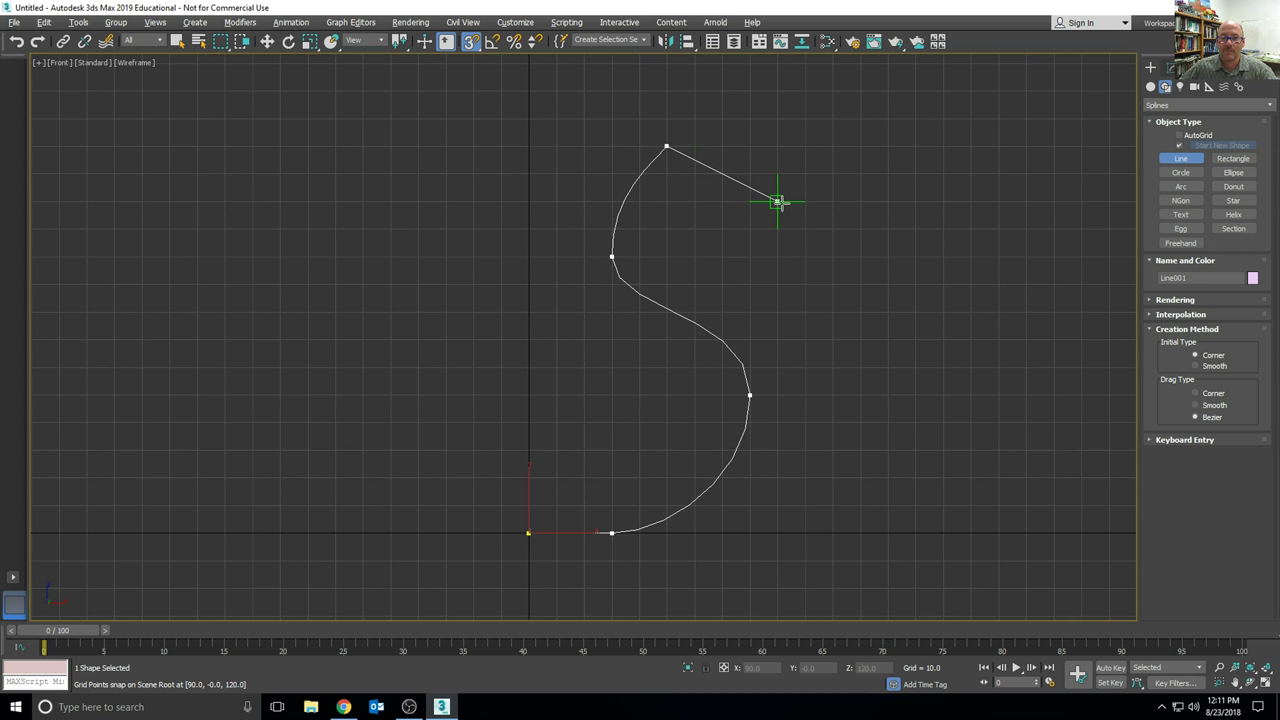
{"action": "right_click", "coordinate": [780, 202]}
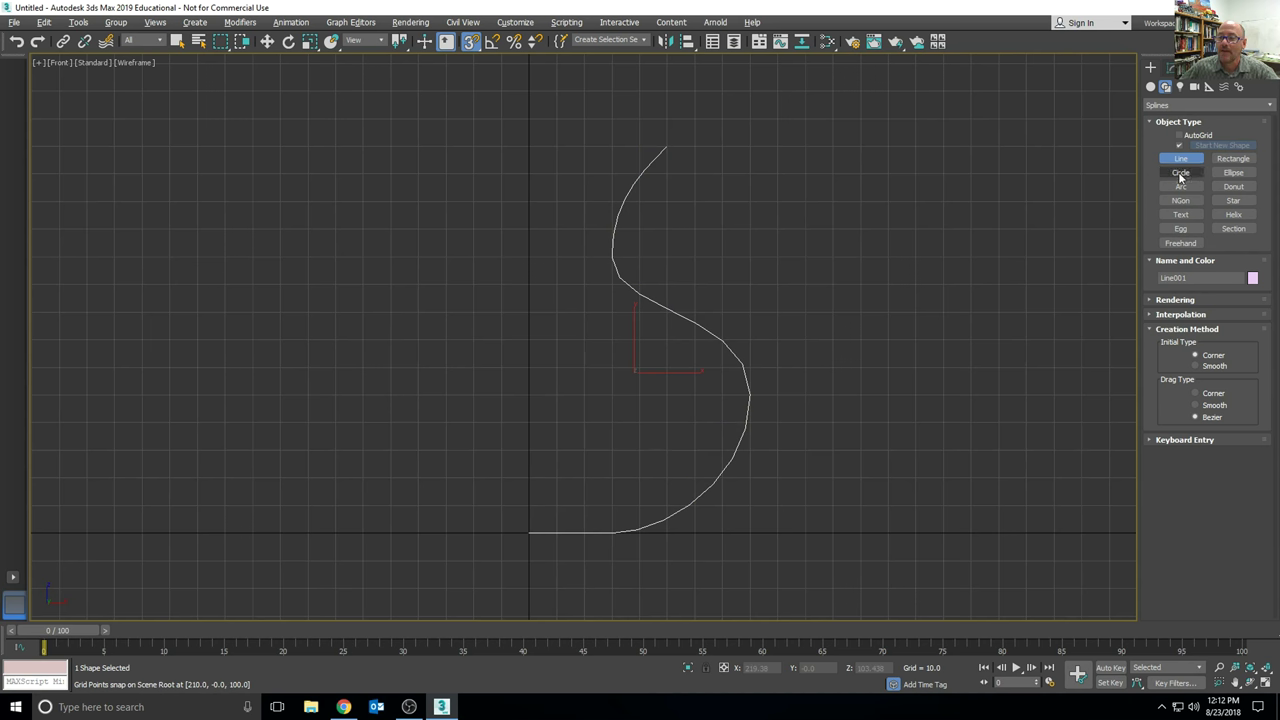
Apply a Lathe modifier to Line001 and set its alignment to Min
{"action": "left_click", "coordinate": [1171, 68]}
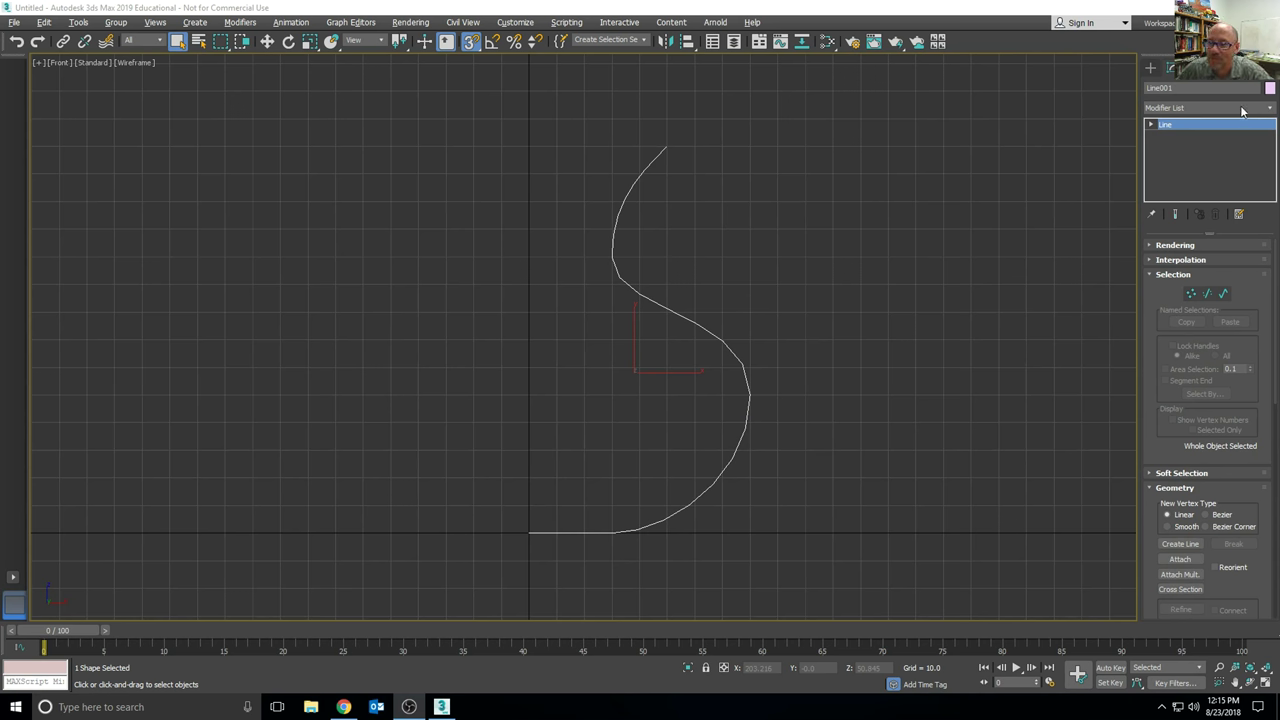
{"action": "left_click", "coordinate": [1242, 109]}
{"action": "scroll", "coordinate": [1168, 492], "scroll_direction": "down", "scroll_amount": 2}
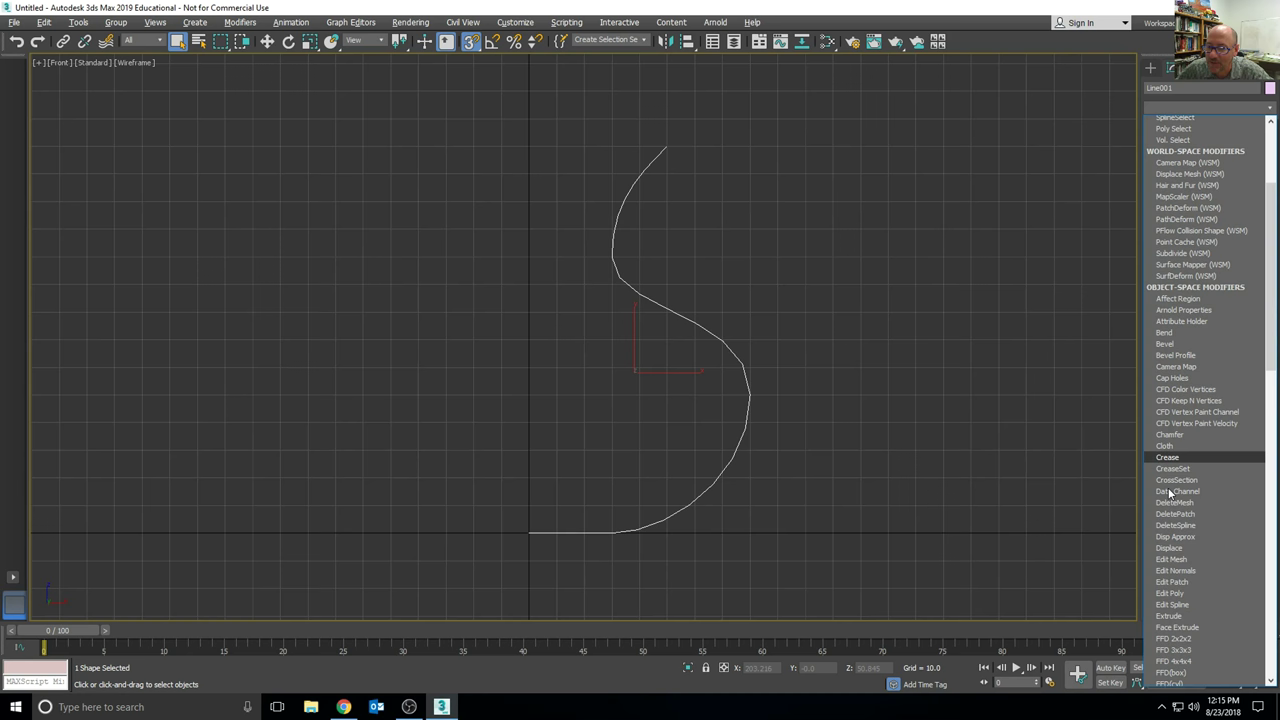
{"action": "scroll", "coordinate": [1170, 492], "scroll_direction": "down", "scroll_amount": 15}
{"action": "left_click", "coordinate": [1180, 274]}
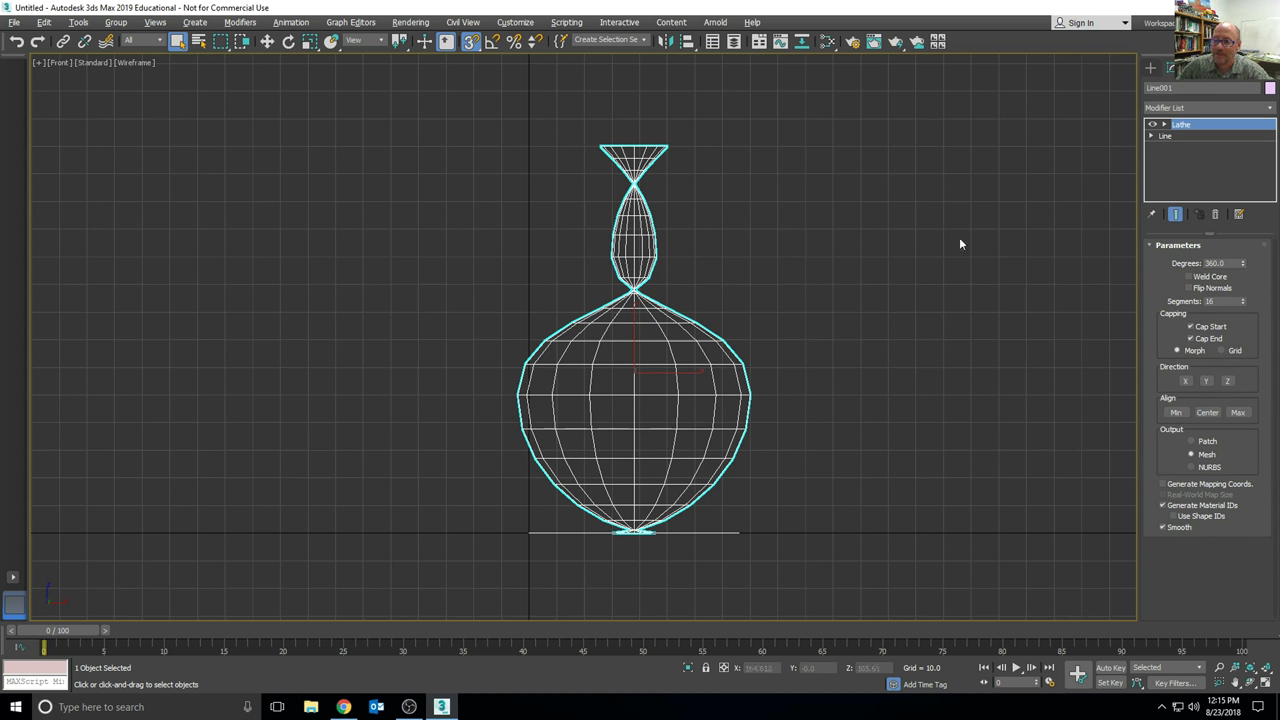
{"action": "left_click", "coordinate": [1176, 413]}
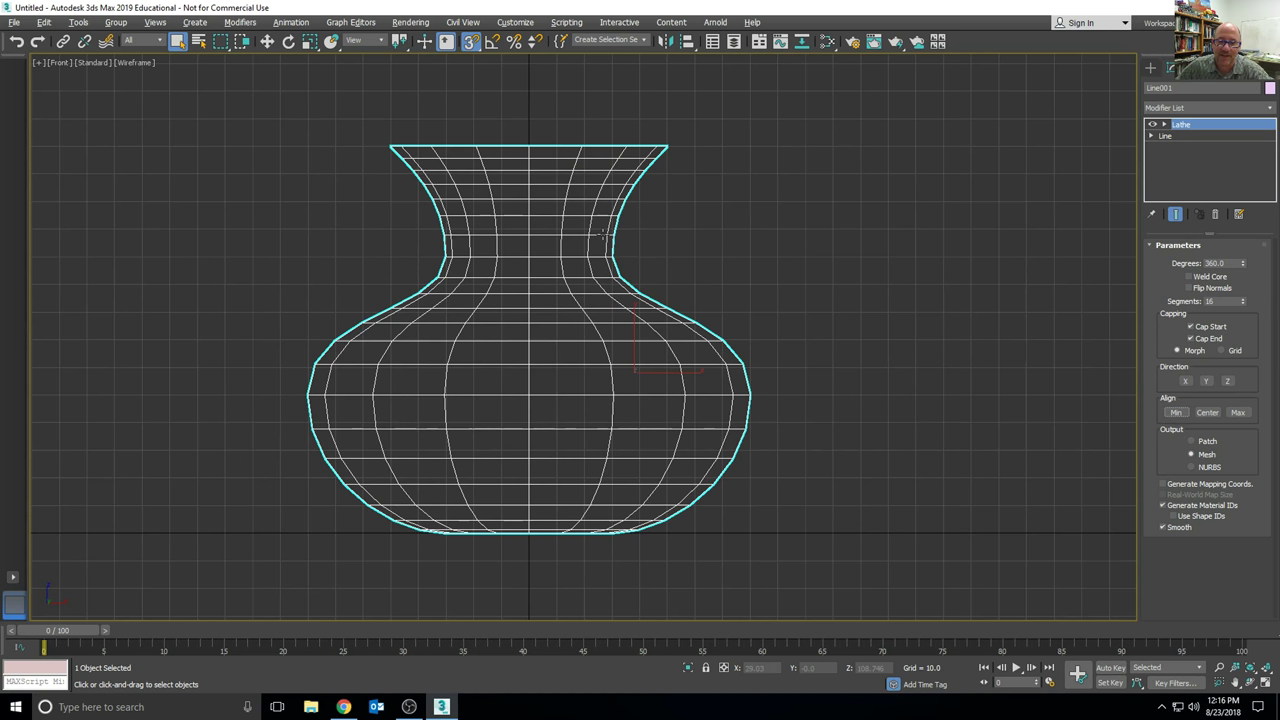
At Vertex level, move the bulge vertex and the baseline vertex inward and adjust the base tangent
{"action": "left_click", "coordinate": [1165, 136]}
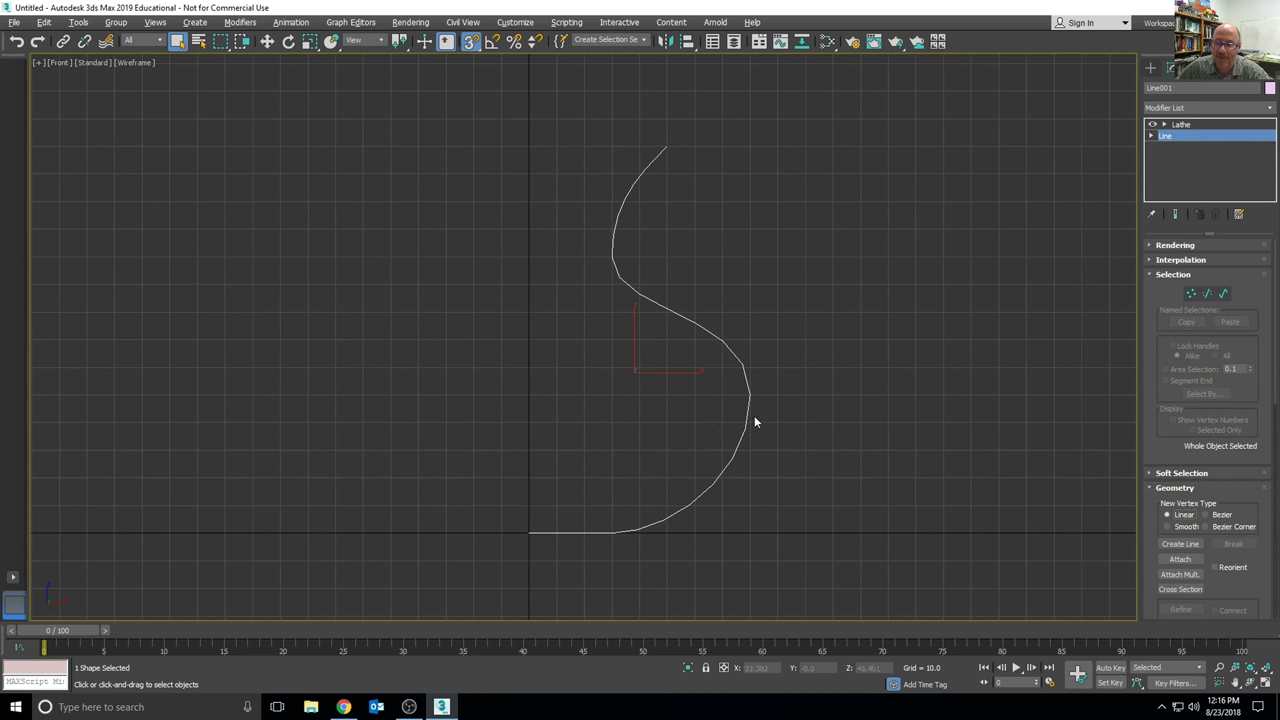
{"action": "left_click", "coordinate": [1152, 136]}
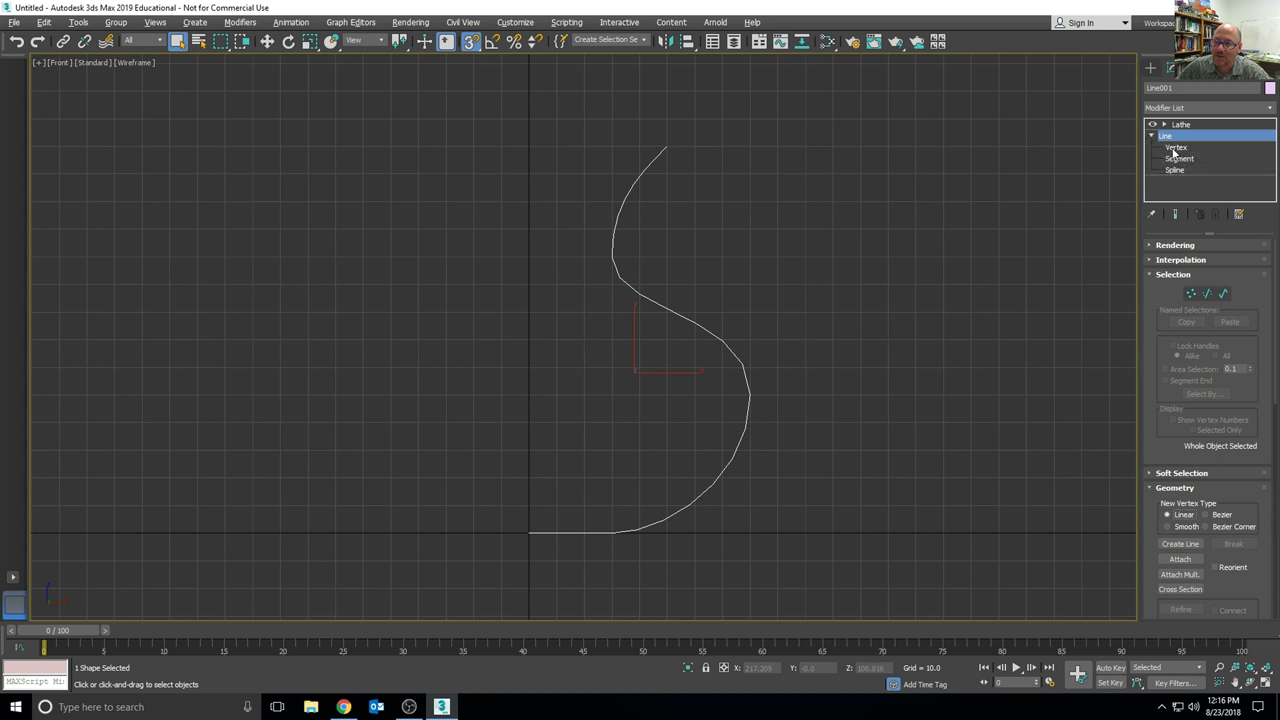
{"action": "left_click", "coordinate": [1176, 148]}
{"action": "left_click", "coordinate": [749, 396]}
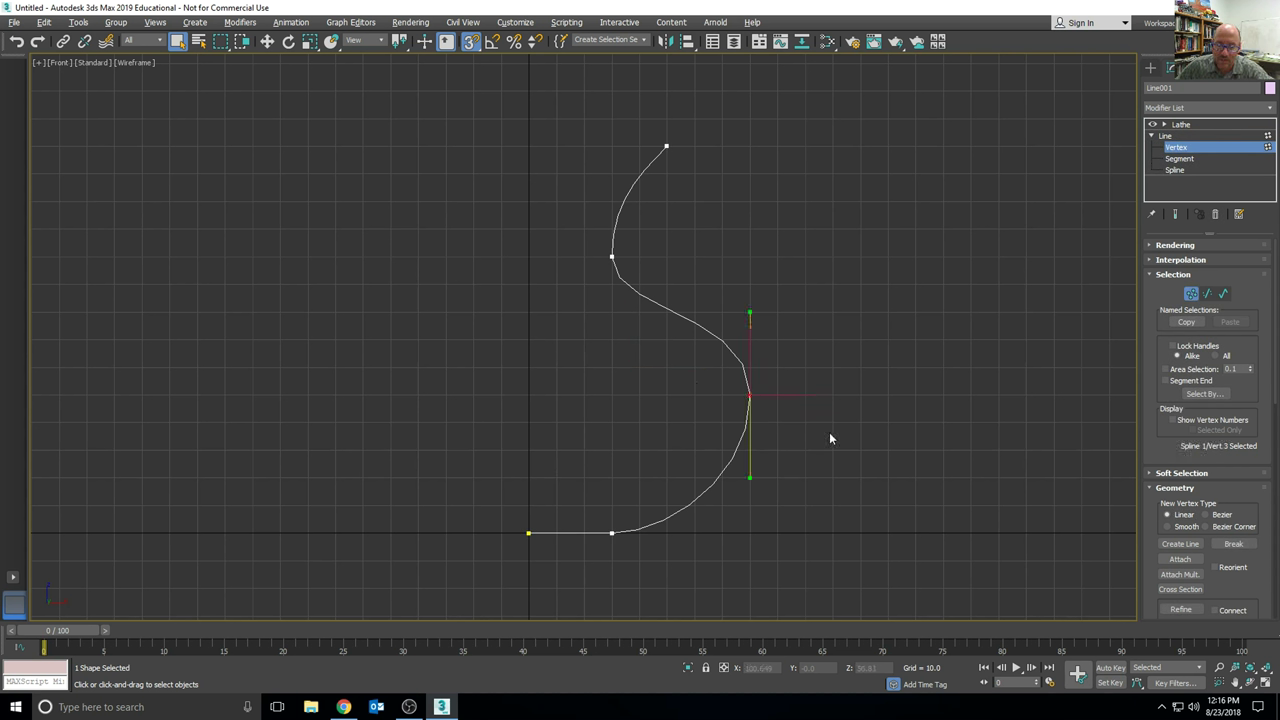
{"action": "key", "text": "w"}
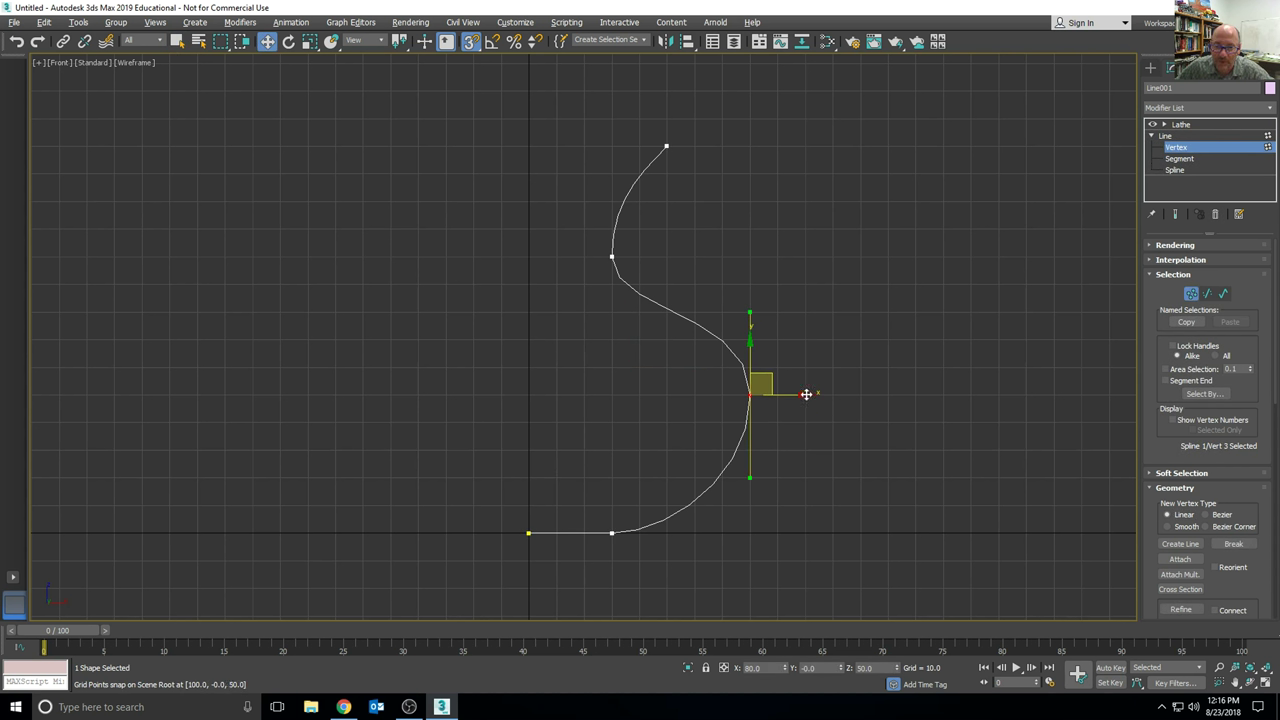
{"action": "left_click_drag", "start_coordinate": [806, 394], "coordinate": [755, 394]}
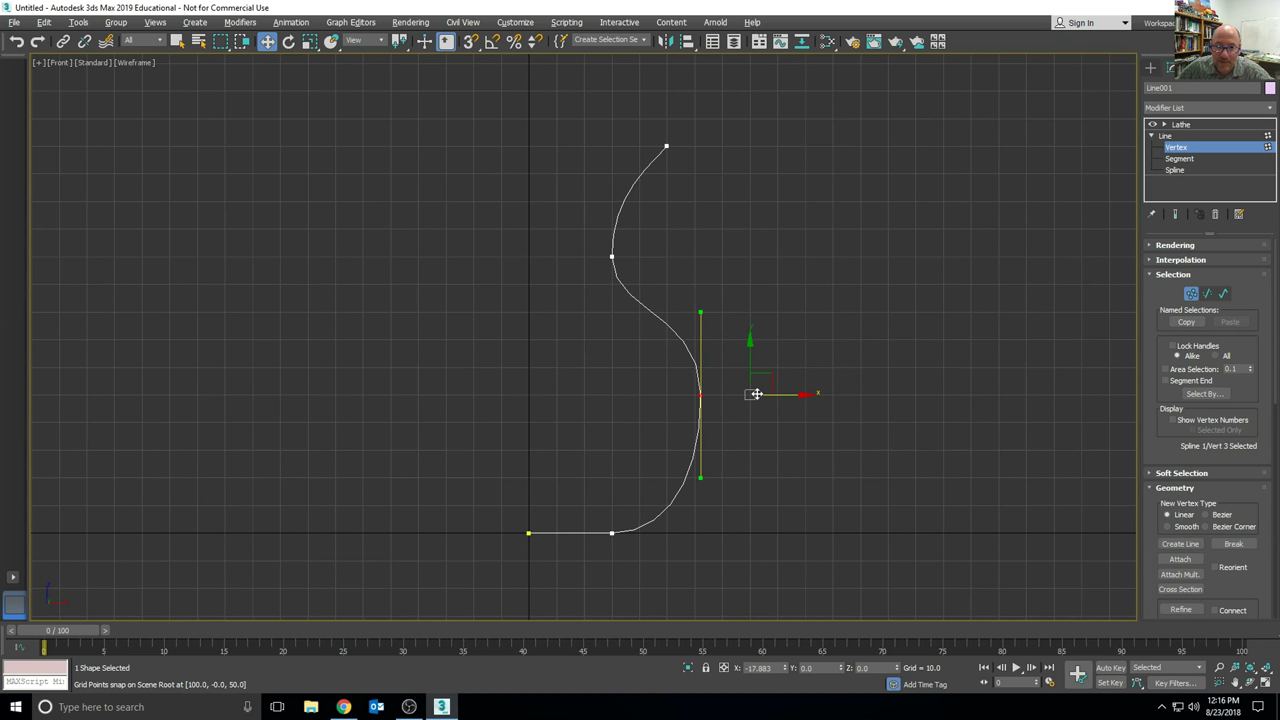
{"action": "left_click", "coordinate": [612, 533]}
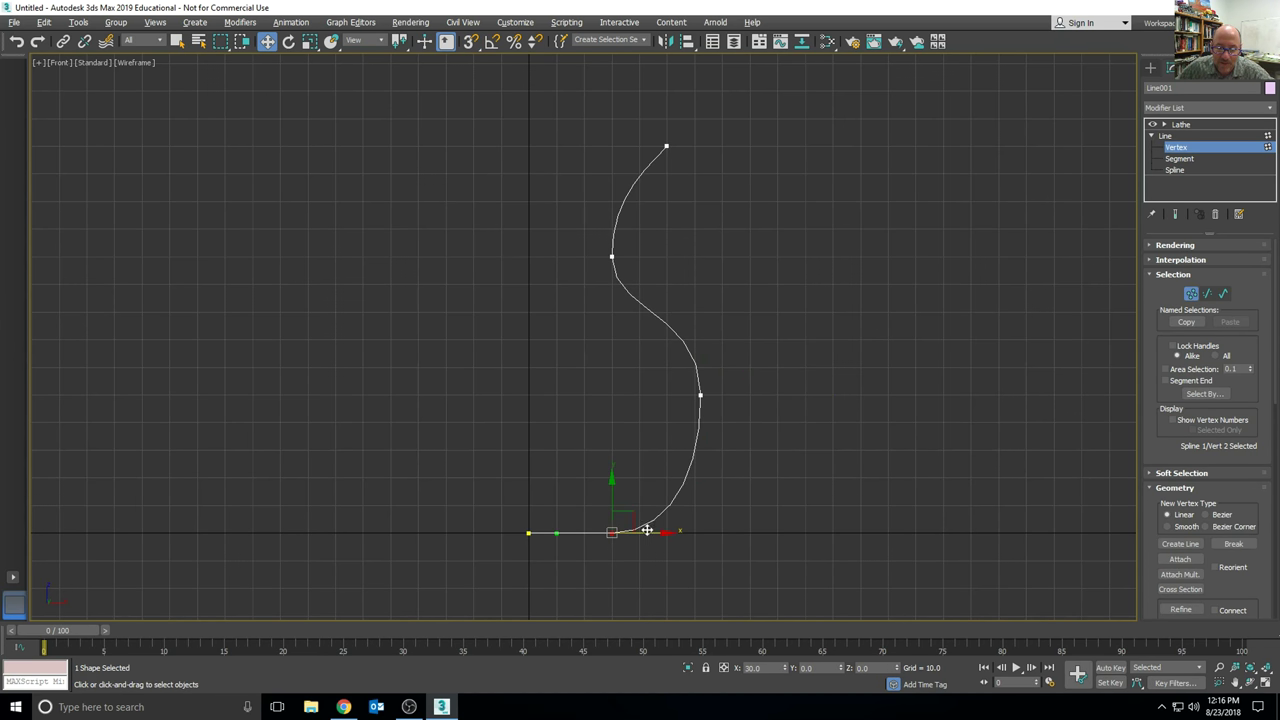
{"action": "left_click_drag", "start_coordinate": [661, 533], "coordinate": [640, 534]}
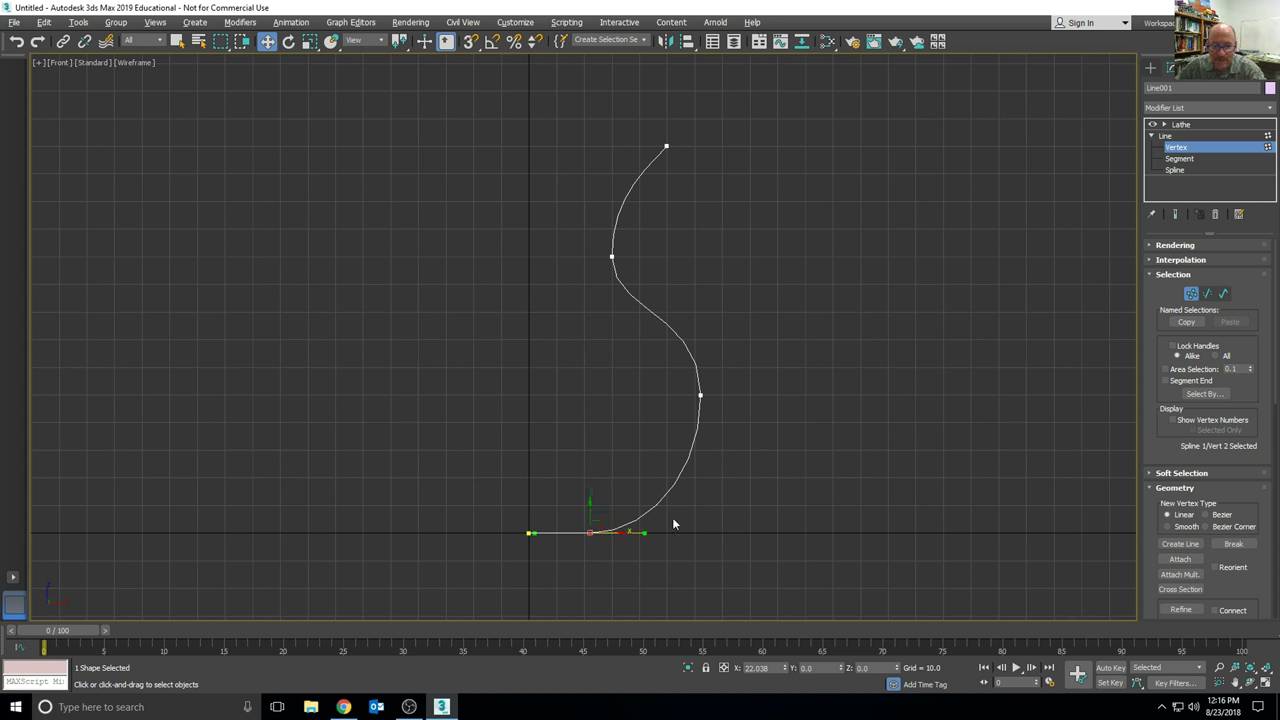
{"action": "left_click_drag", "start_coordinate": [645, 534], "coordinate": [622, 536]}
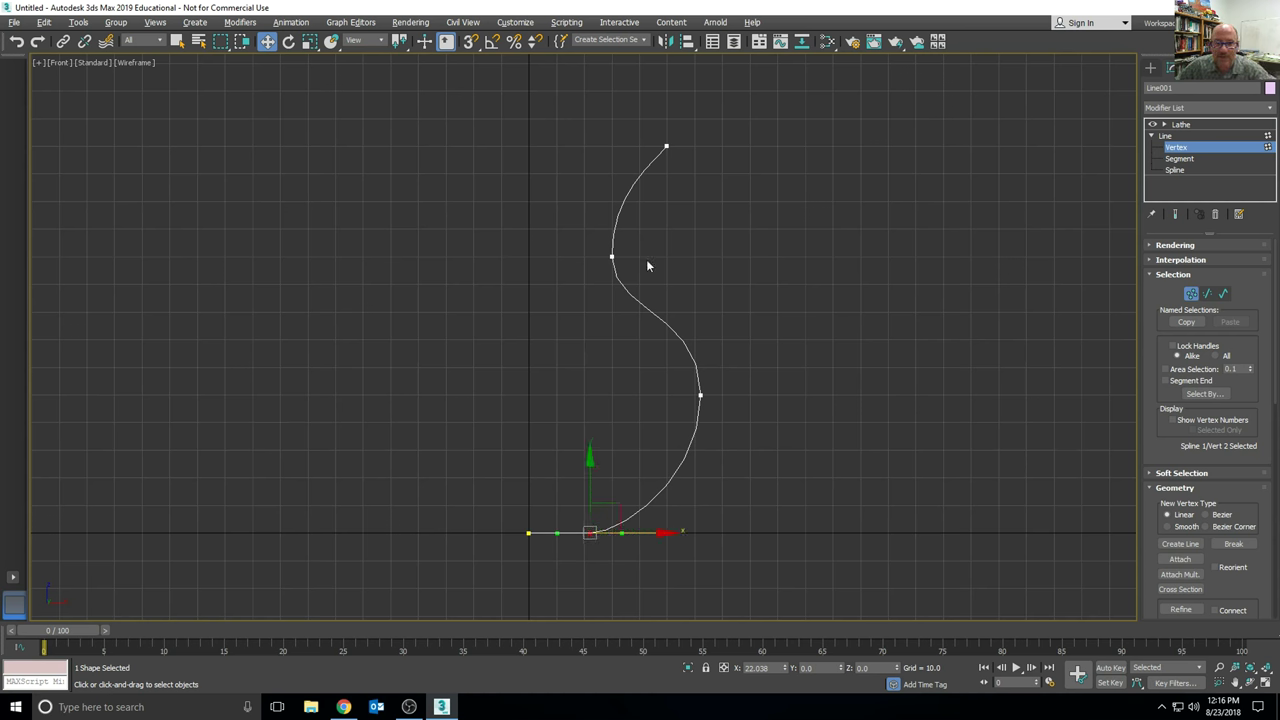
Slide the neck, lower bulge, base and top lip vertices left to slim the profile
{"action": "left_click", "coordinate": [612, 256]}
{"action": "left_click_drag", "start_coordinate": [672, 257], "coordinate": [633, 262]}
{"action": "left_click", "coordinate": [700, 395]}
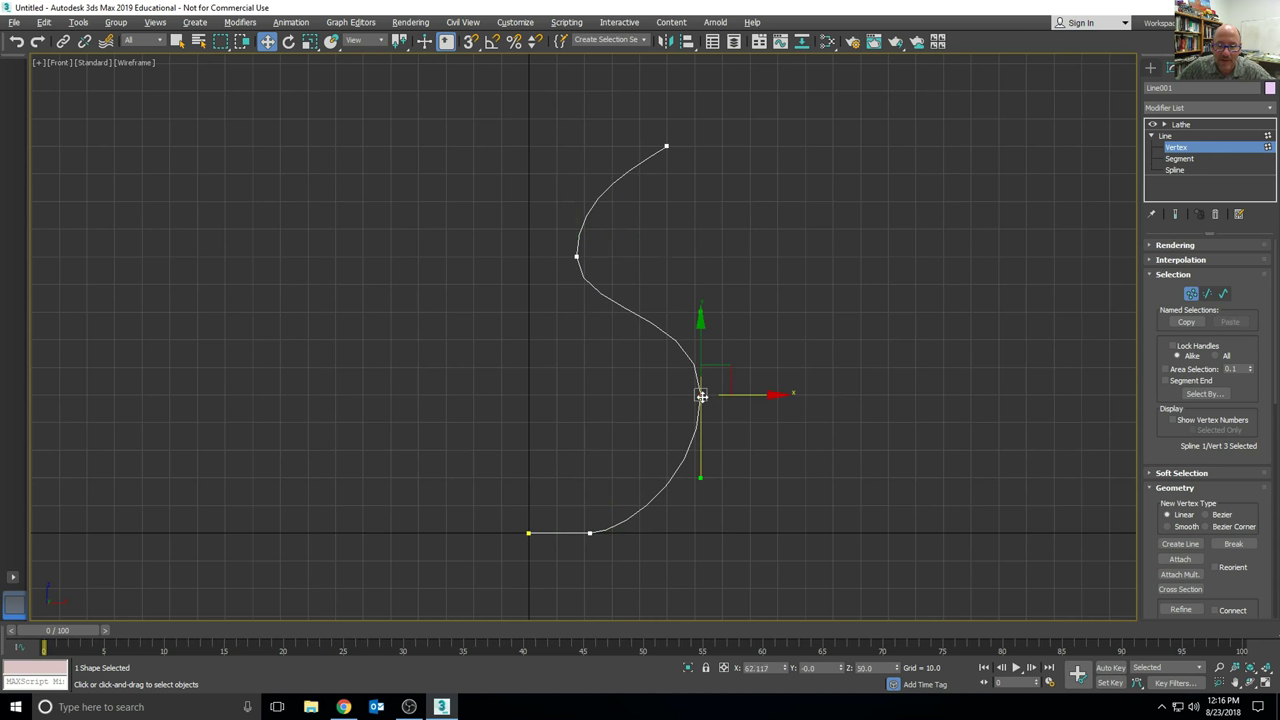
{"action": "left_click_drag", "start_coordinate": [714, 376], "coordinate": [689, 376]}
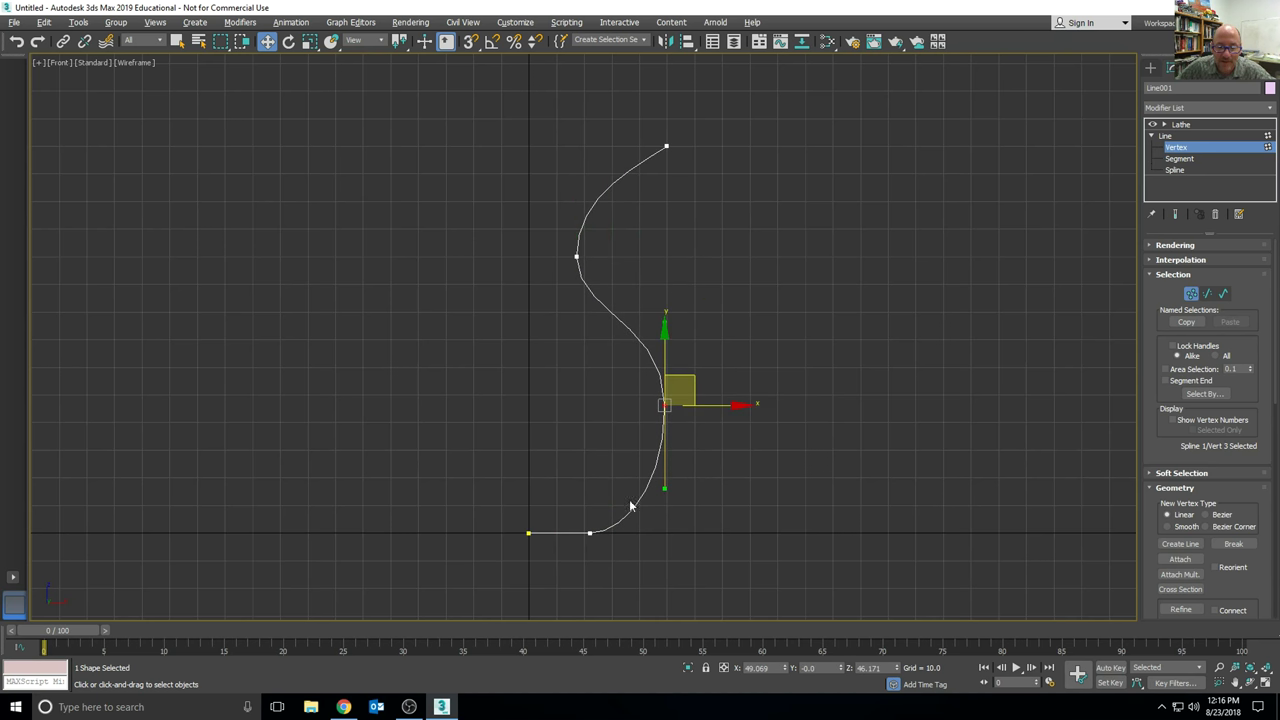
{"action": "left_click", "coordinate": [589, 532]}
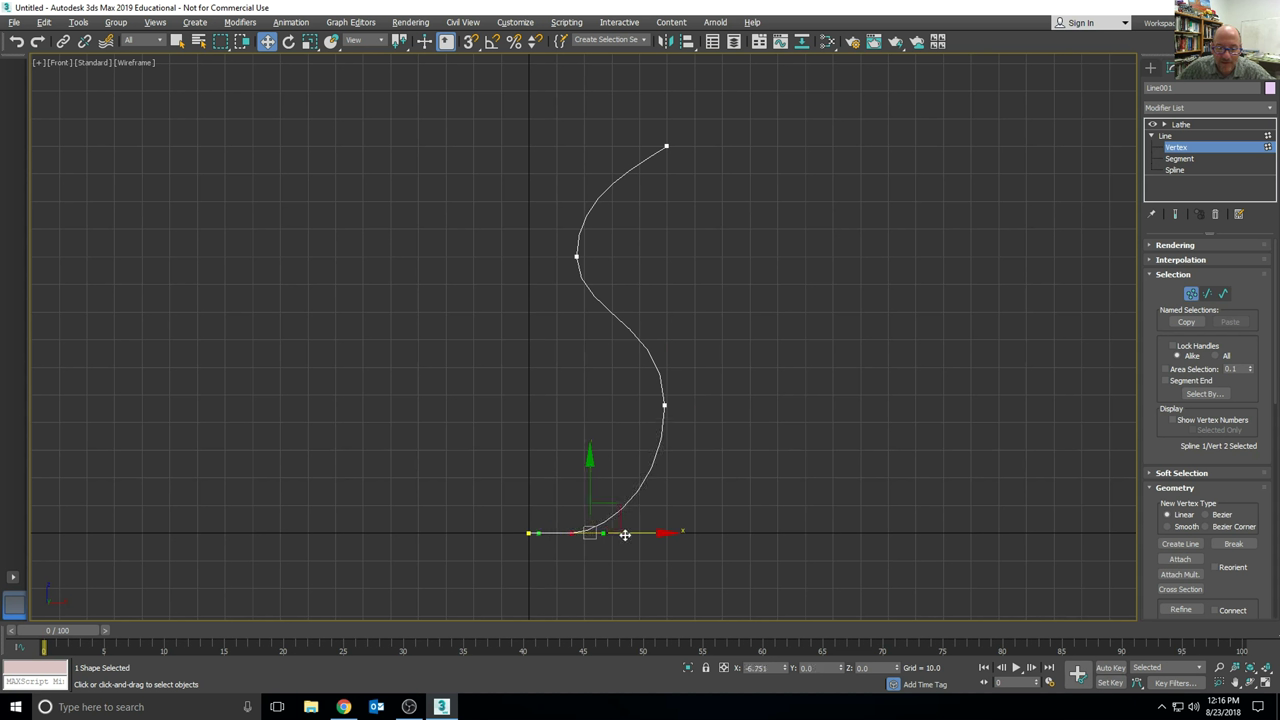
{"action": "left_click_drag", "start_coordinate": [643, 532], "coordinate": [626, 532]}
{"action": "left_click", "coordinate": [665, 143]}
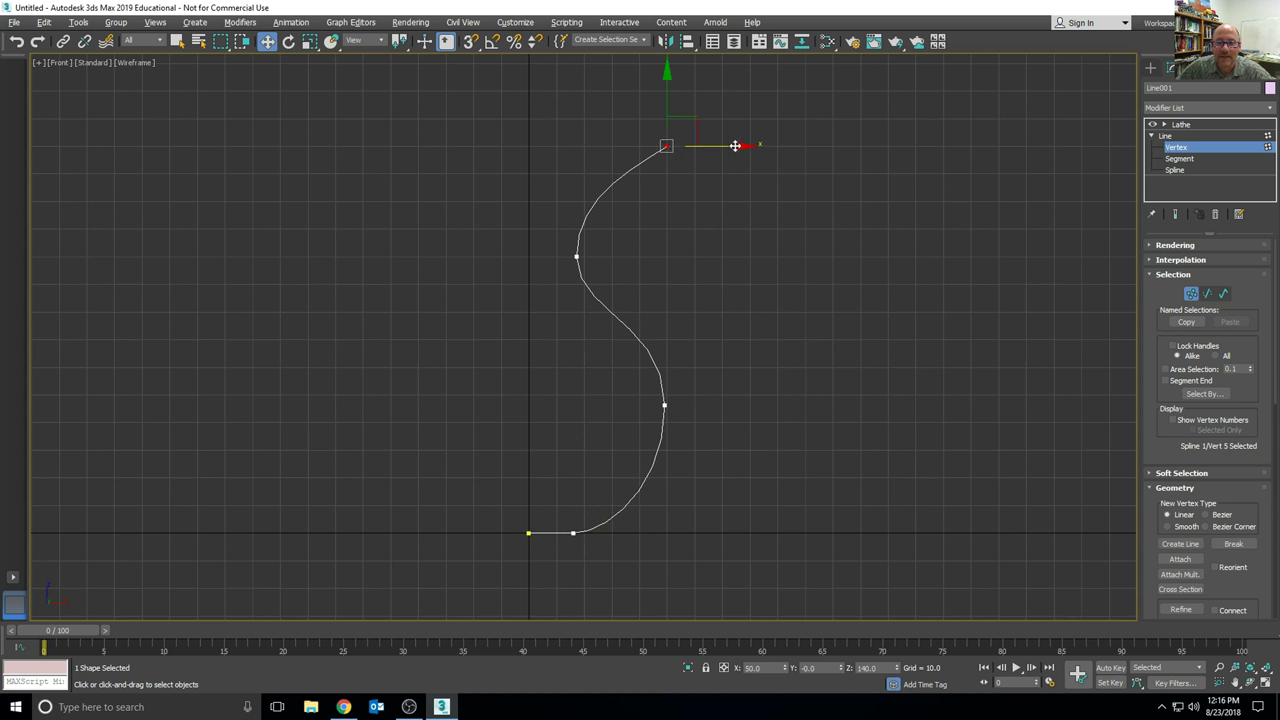
{"action": "left_click_drag", "start_coordinate": [735, 146], "coordinate": [691, 146]}
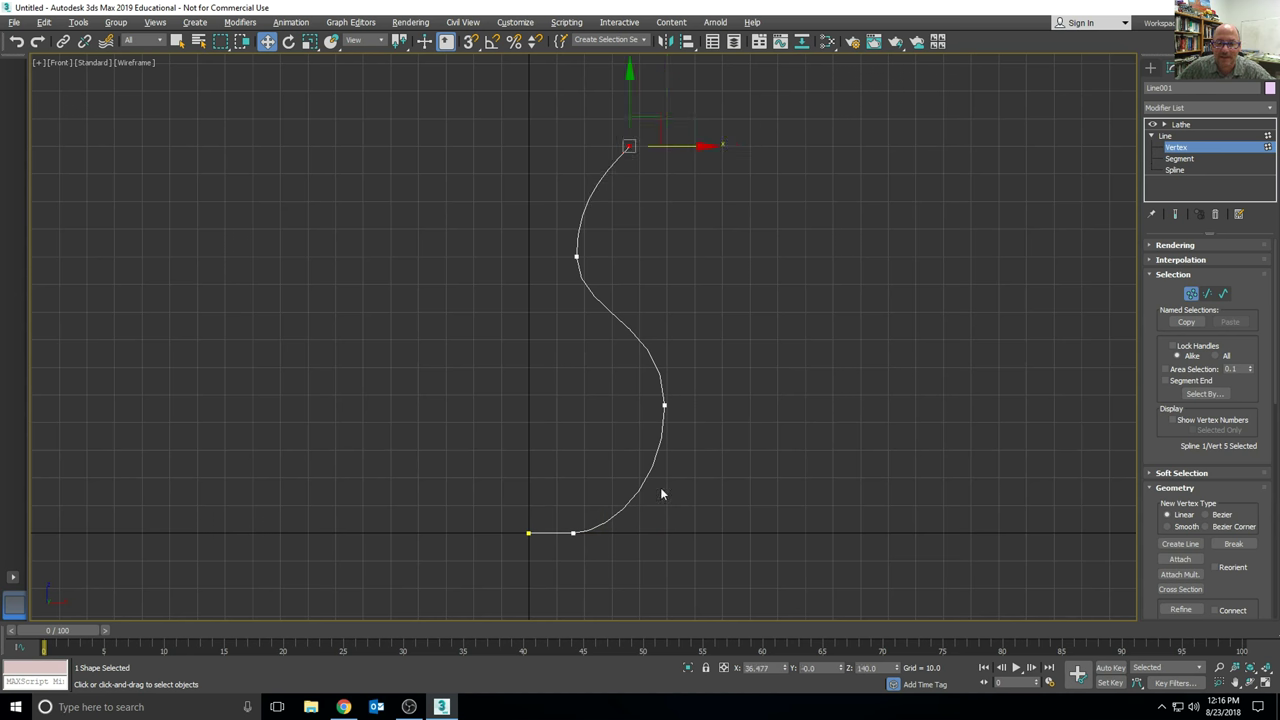
Check Adaptive interpolation on Line001, then return to the Lathe level to view the vase
{"action": "left_click", "coordinate": [1151, 260]}
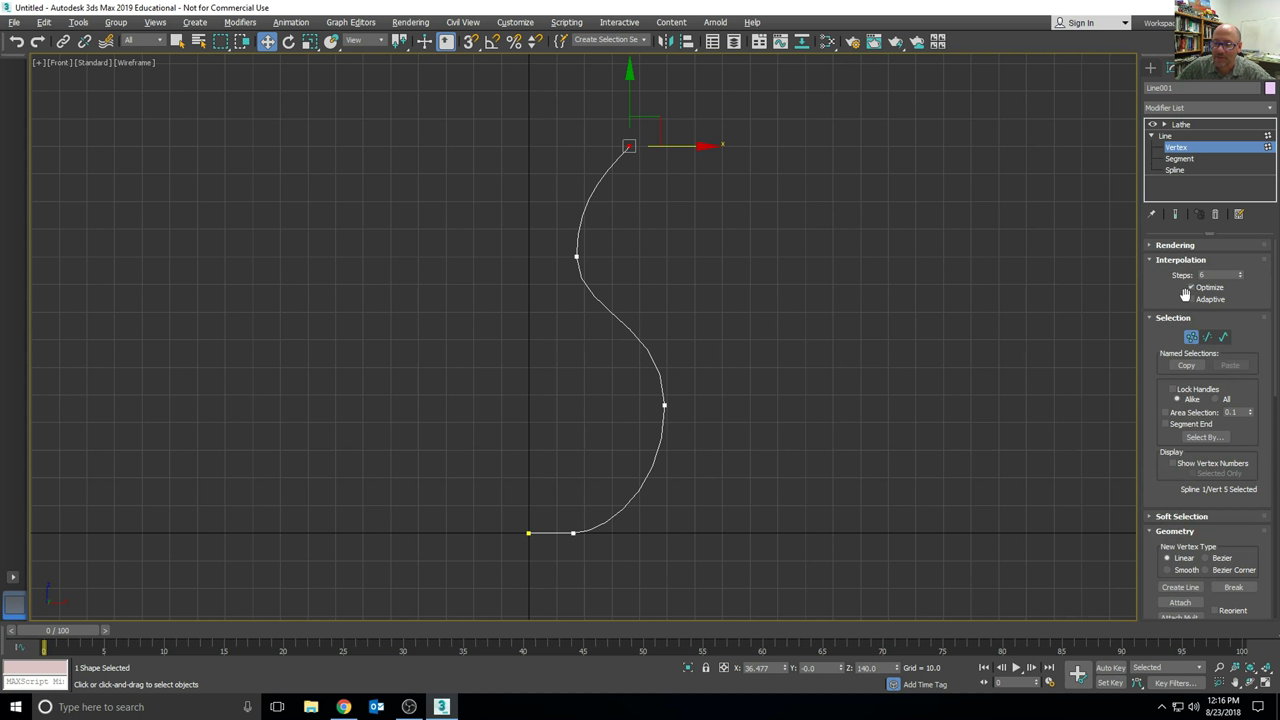
{"action": "left_click", "coordinate": [1191, 299]}
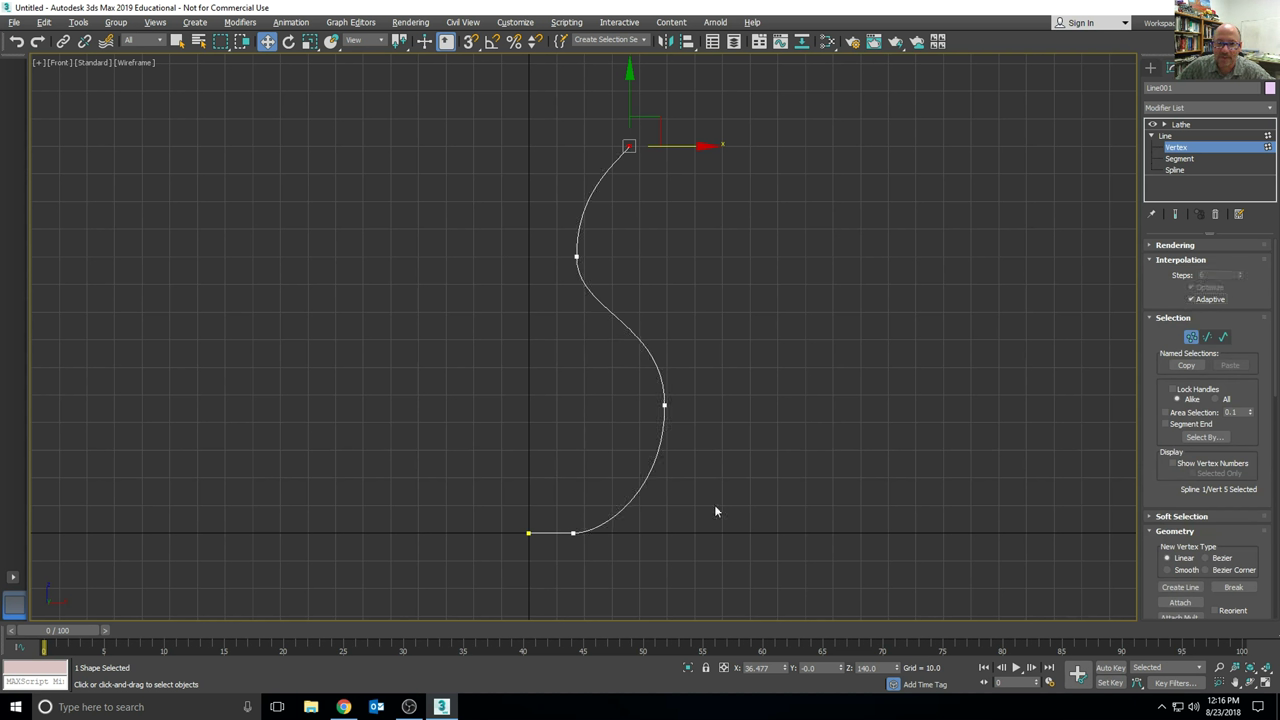
{"action": "left_click", "coordinate": [1168, 136]}
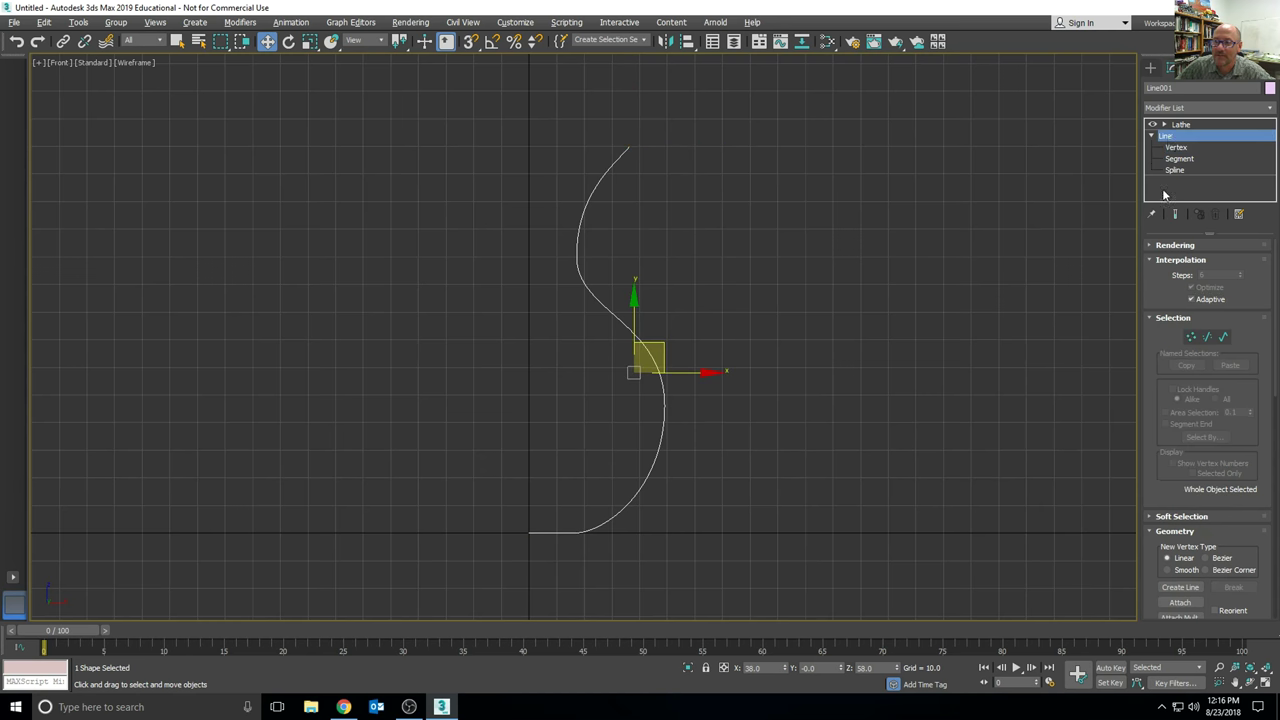
{"action": "left_click", "coordinate": [1186, 125]}
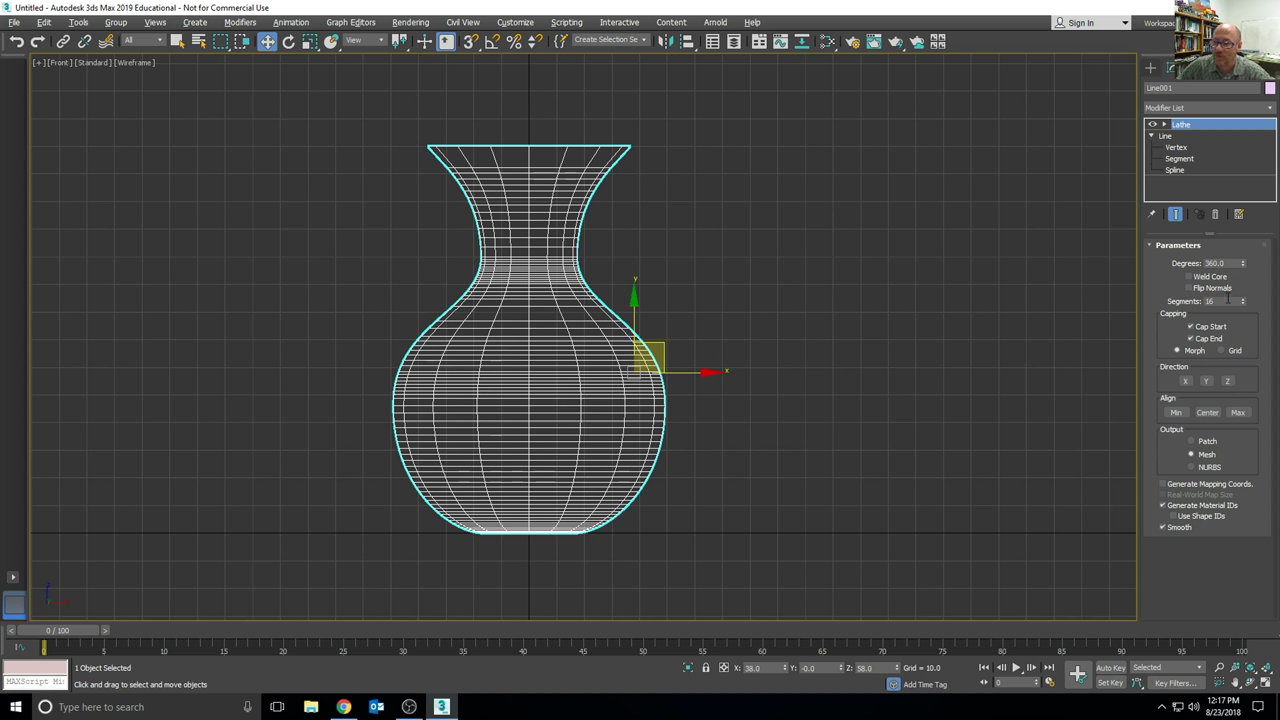
Enter 48 for Lathe Segments, then raise the spinner to 74
{"action": "double_click", "coordinate": [1220, 301]}
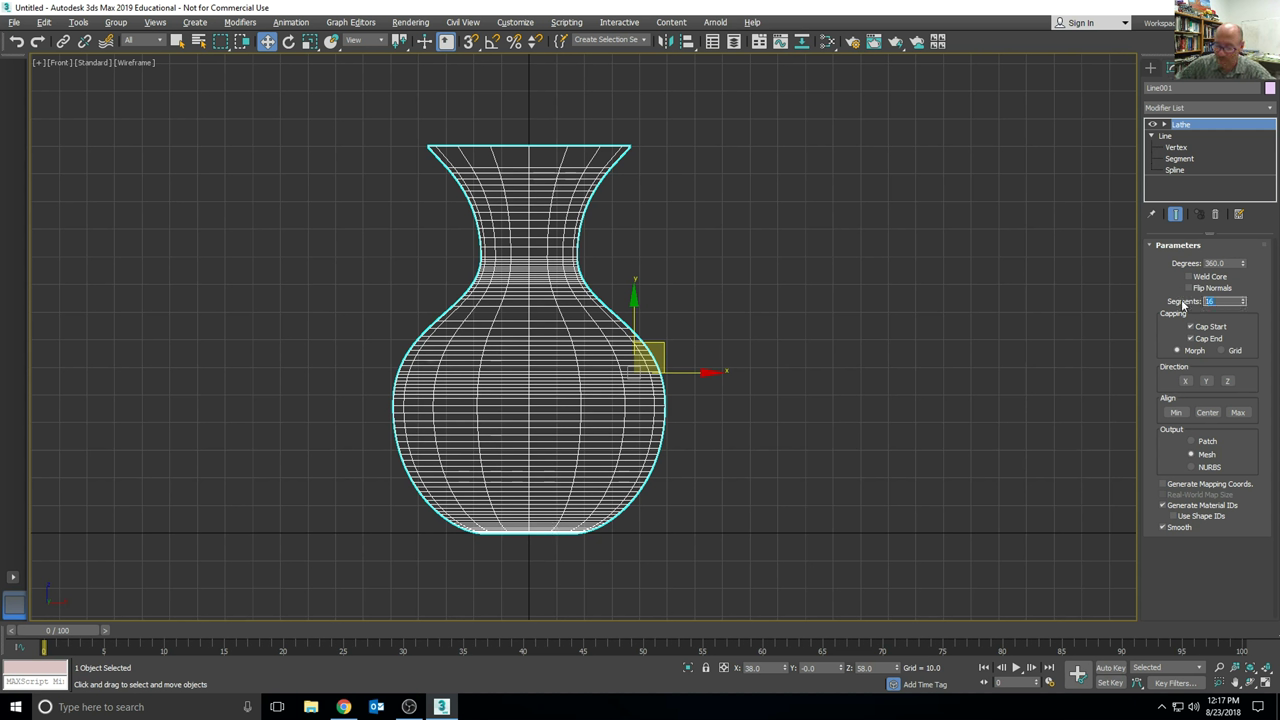
{"action": "type", "text": "48"}
{"action": "key", "text": "Return"}
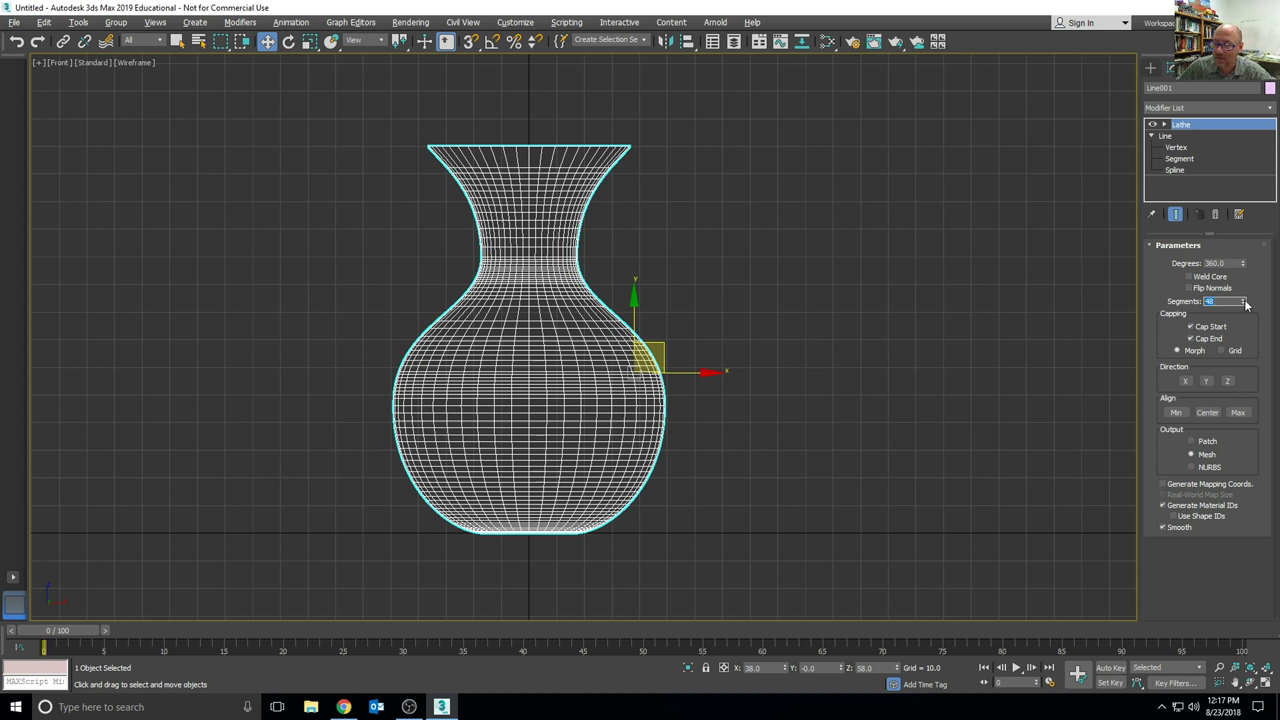
{"action": "left_click_drag", "start_coordinate": [1243, 301], "coordinate": [1243, 297]}
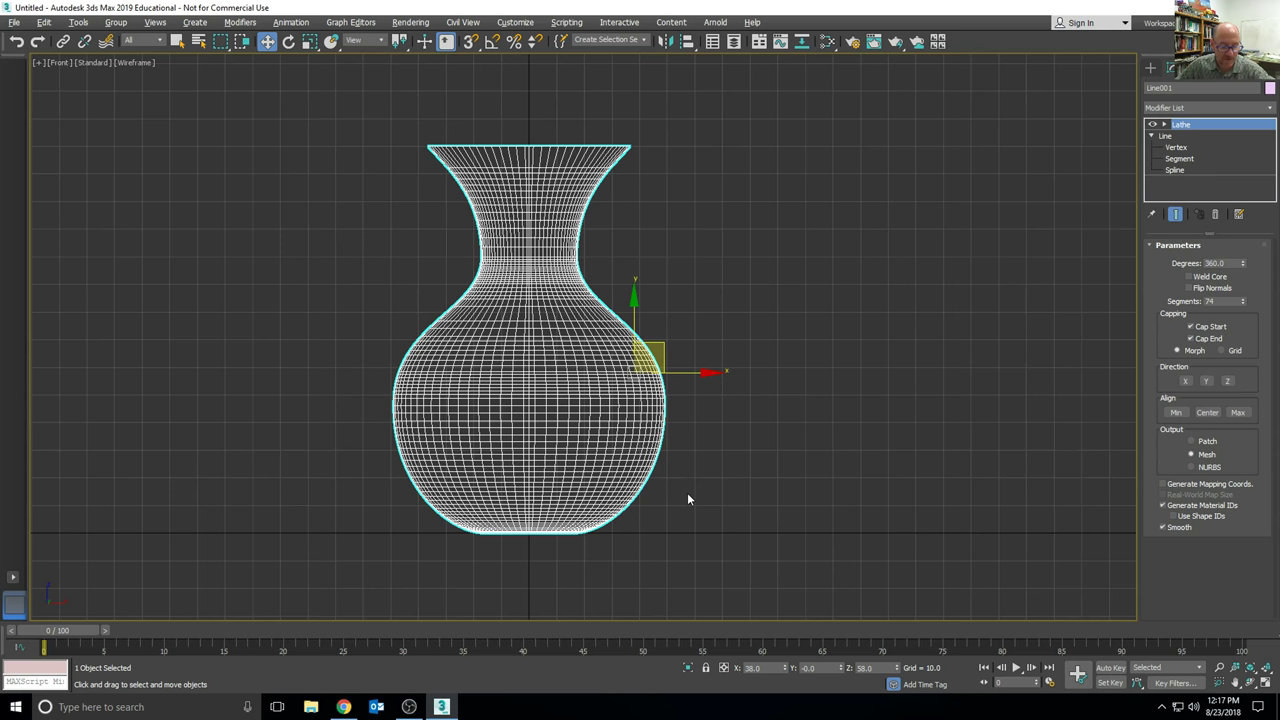
Restore four viewports, zoom extents in Perspective, and orbit to look into the vase opening
{"action": "key", "text": "alt+w"}
{"action": "left_click", "coordinate": [864, 474]}
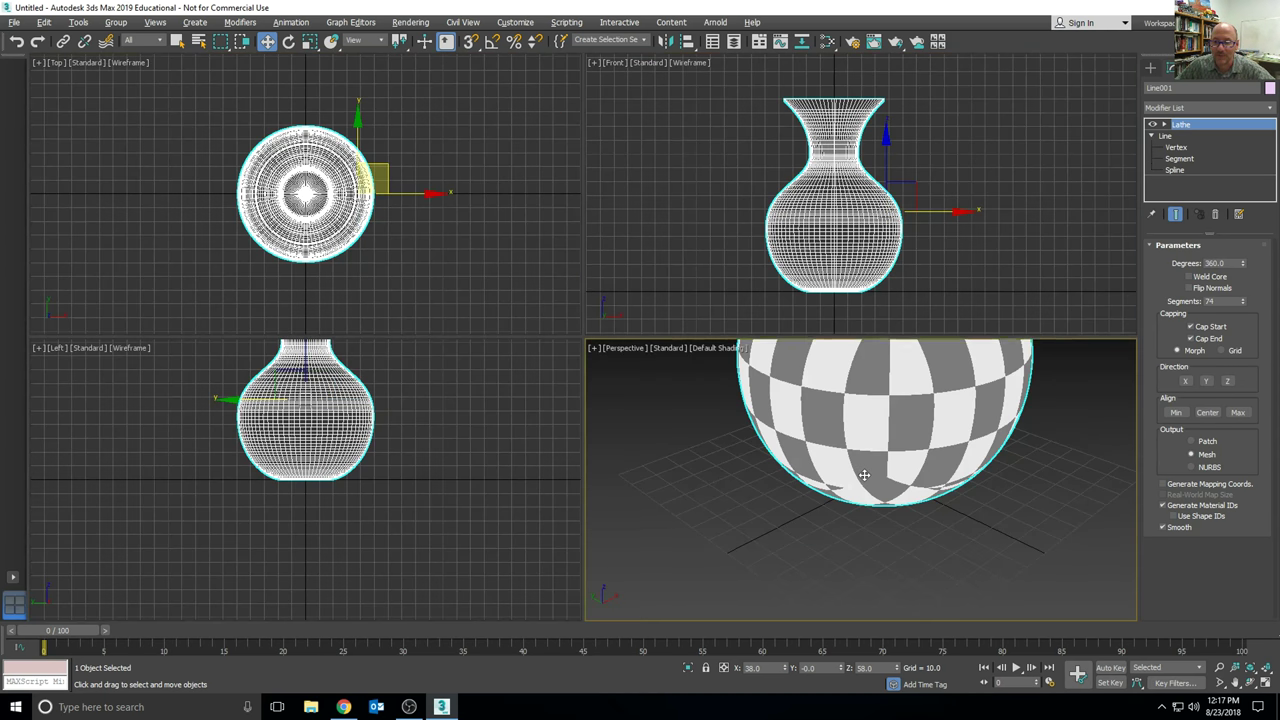
{"action": "key", "text": "z"}
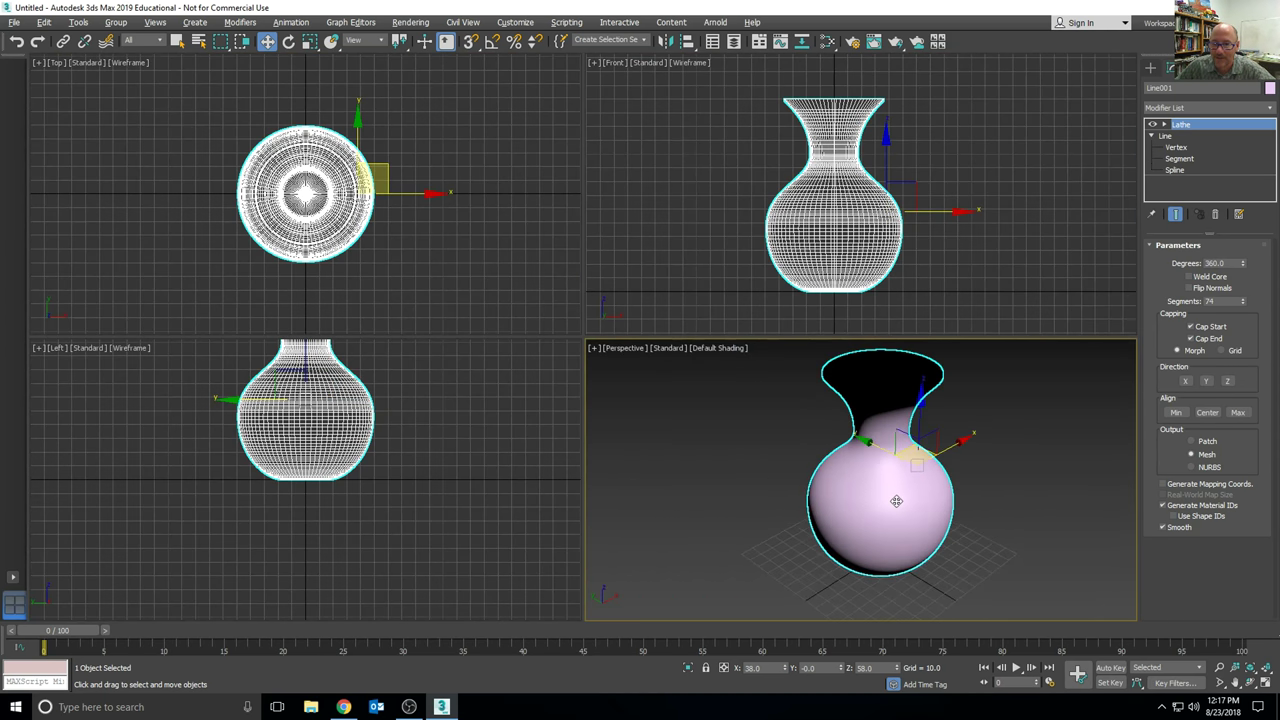
{"action": "middle_click_drag", "start_coordinate": [896, 501], "coordinate": [870, 492], "text": "alt"}
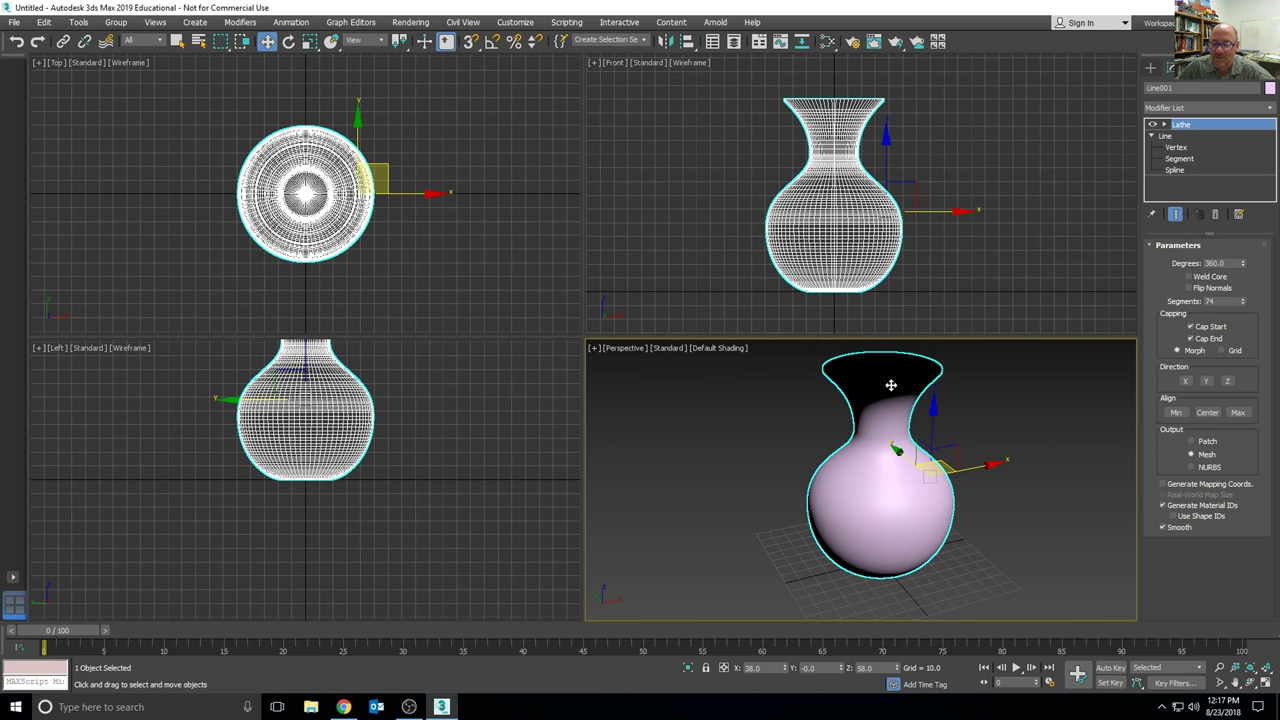
{"action": "middle_click_drag", "start_coordinate": [888, 410], "coordinate": [871, 382], "text": "alt"}
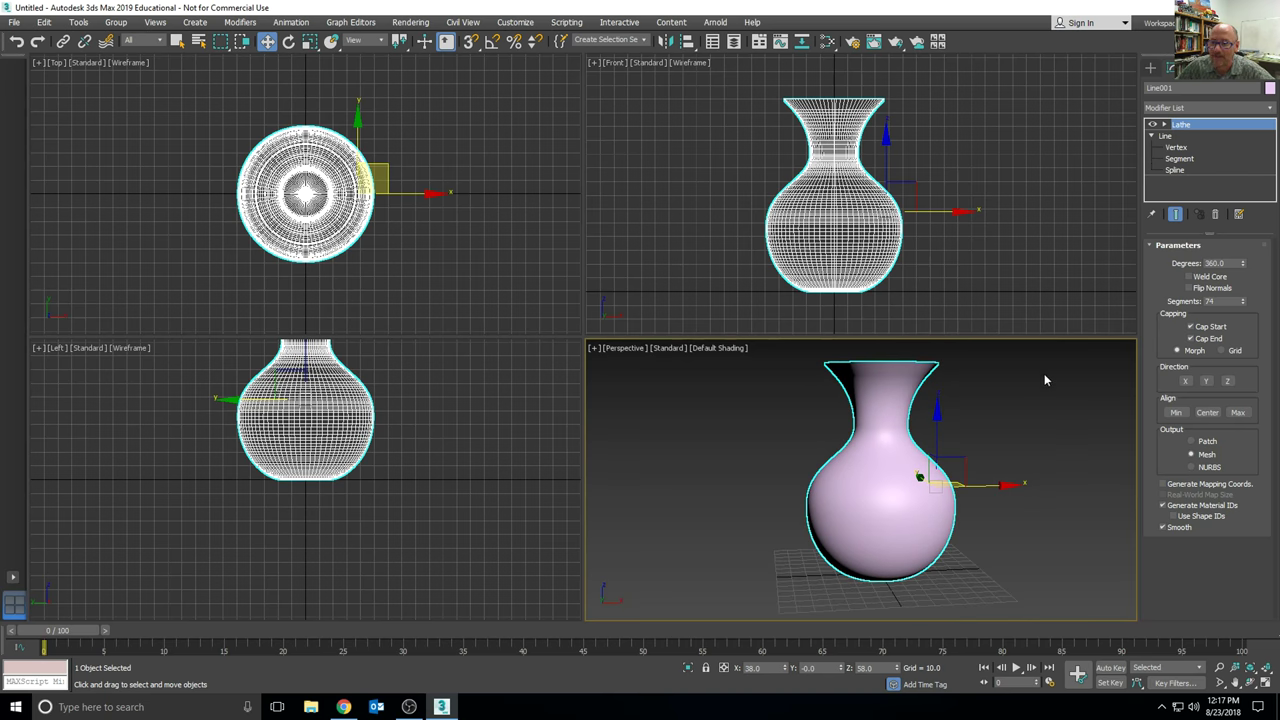
{"action": "middle_click_drag", "start_coordinate": [876, 439], "coordinate": [894, 488], "text": "alt"}
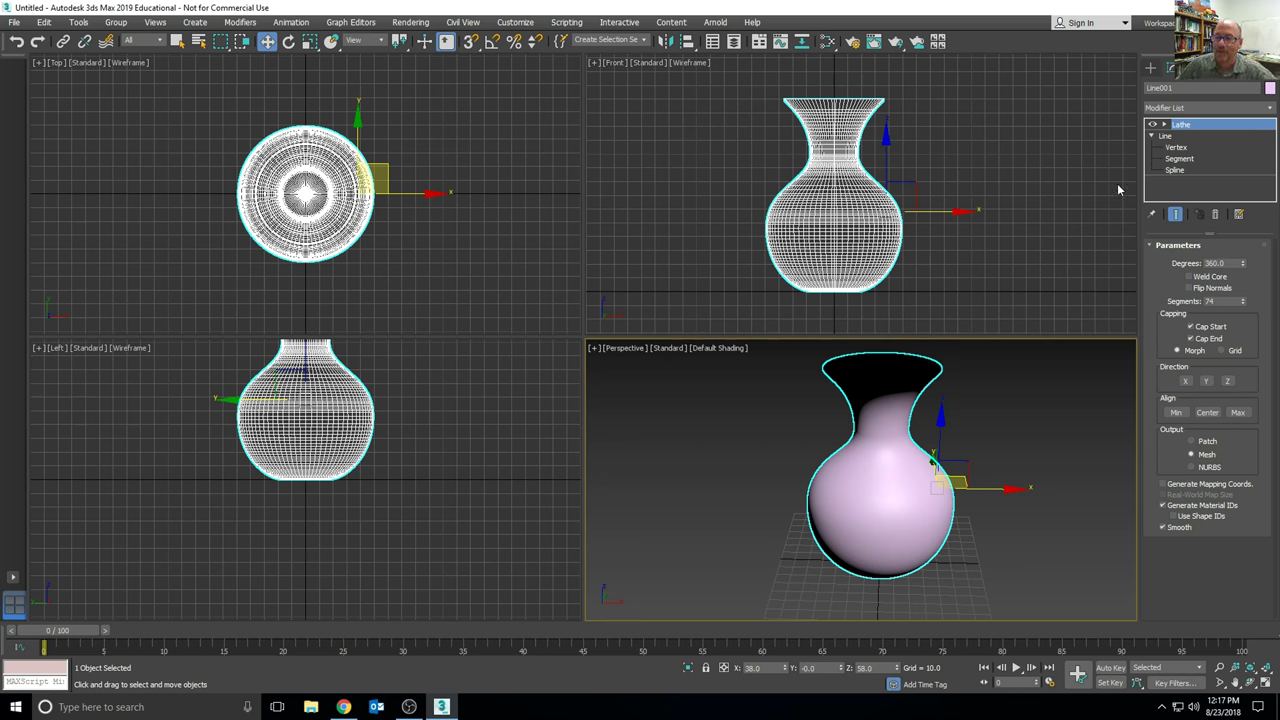
Outline the Line001 spline by 1.455 at Spline level, then leave spline editing
{"action": "left_click", "coordinate": [1165, 136]}
{"action": "left_click", "coordinate": [1175, 170]}
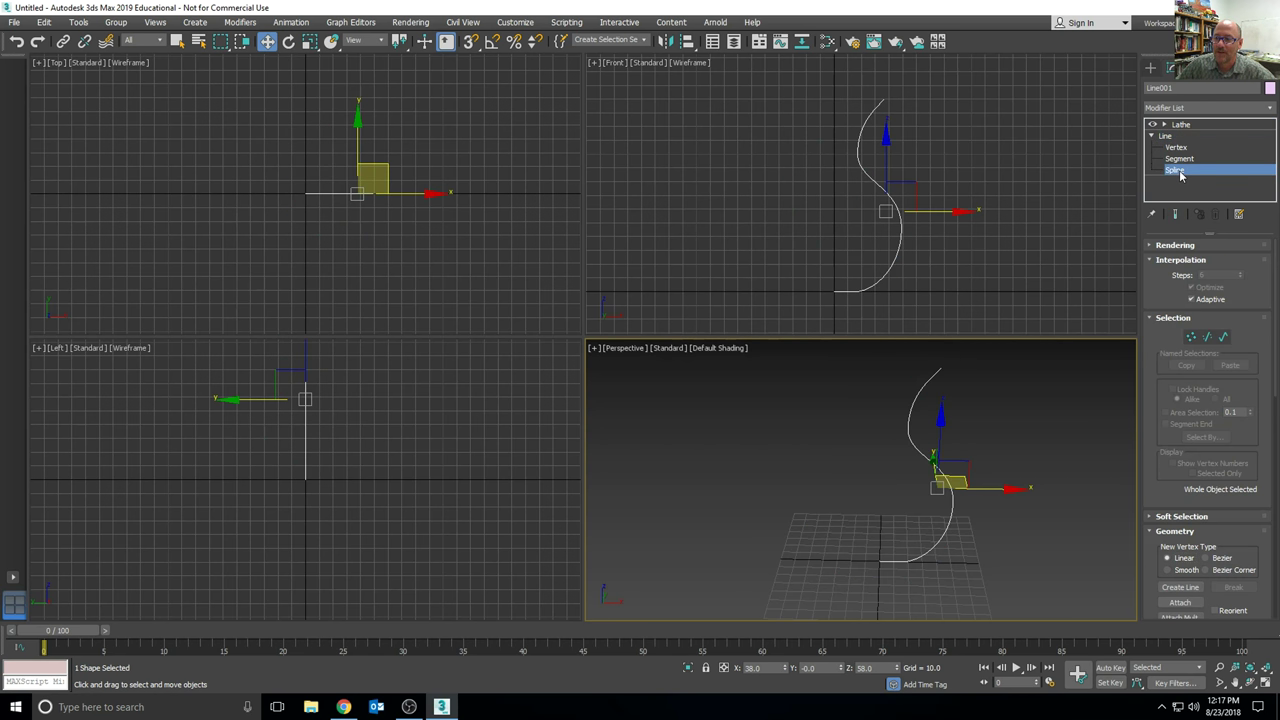
{"action": "left_click", "coordinate": [885, 268]}
{"action": "left_click_drag", "start_coordinate": [1152, 512], "coordinate": [1157, 251]}
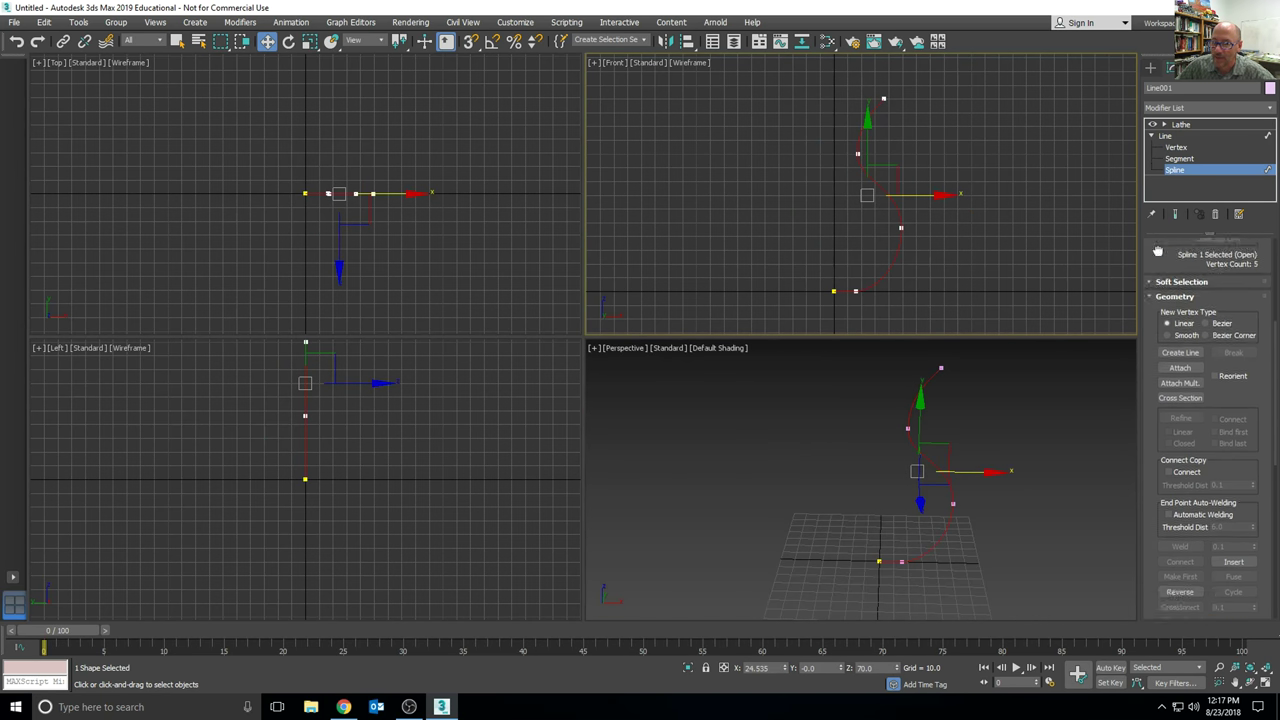
{"action": "scroll", "coordinate": [1153, 477], "scroll_direction": "down", "scroll_amount": 3}
{"action": "left_click", "coordinate": [1180, 580]}
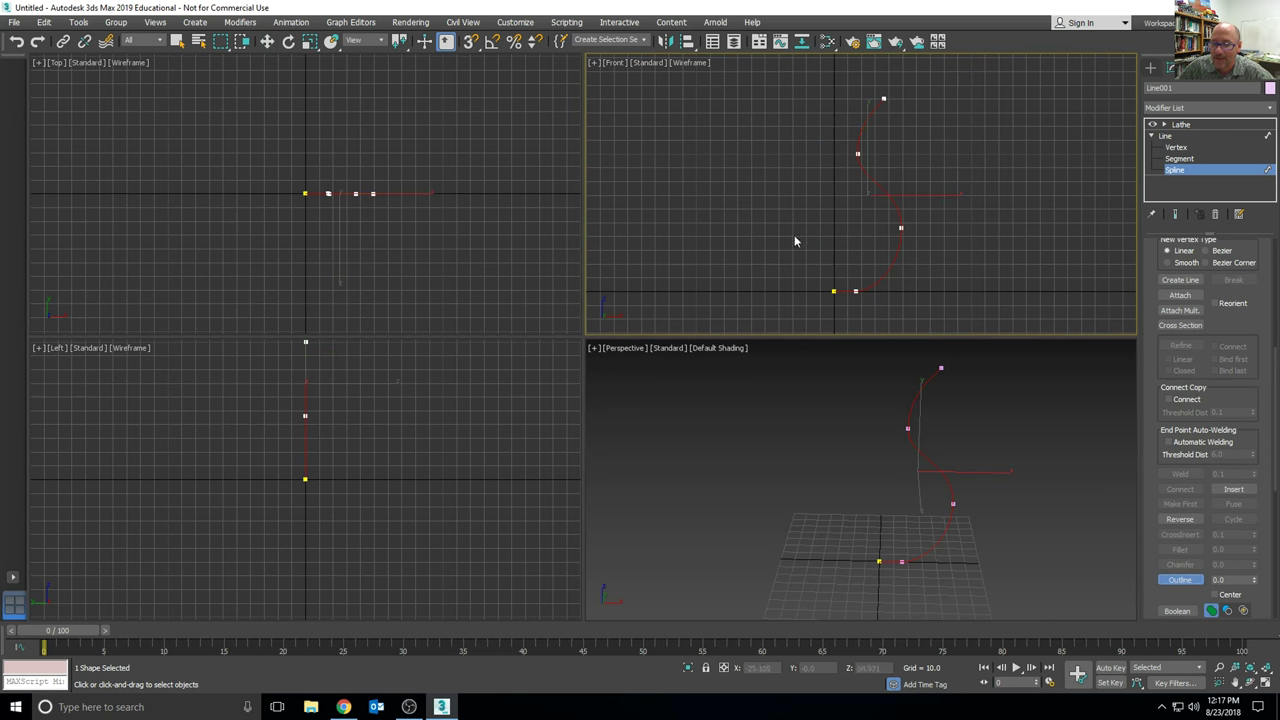
{"action": "left_click", "coordinate": [887, 262]}
{"action": "left_click_drag", "start_coordinate": [887, 262], "coordinate": [885, 261]}
{"action": "key", "text": "w"}
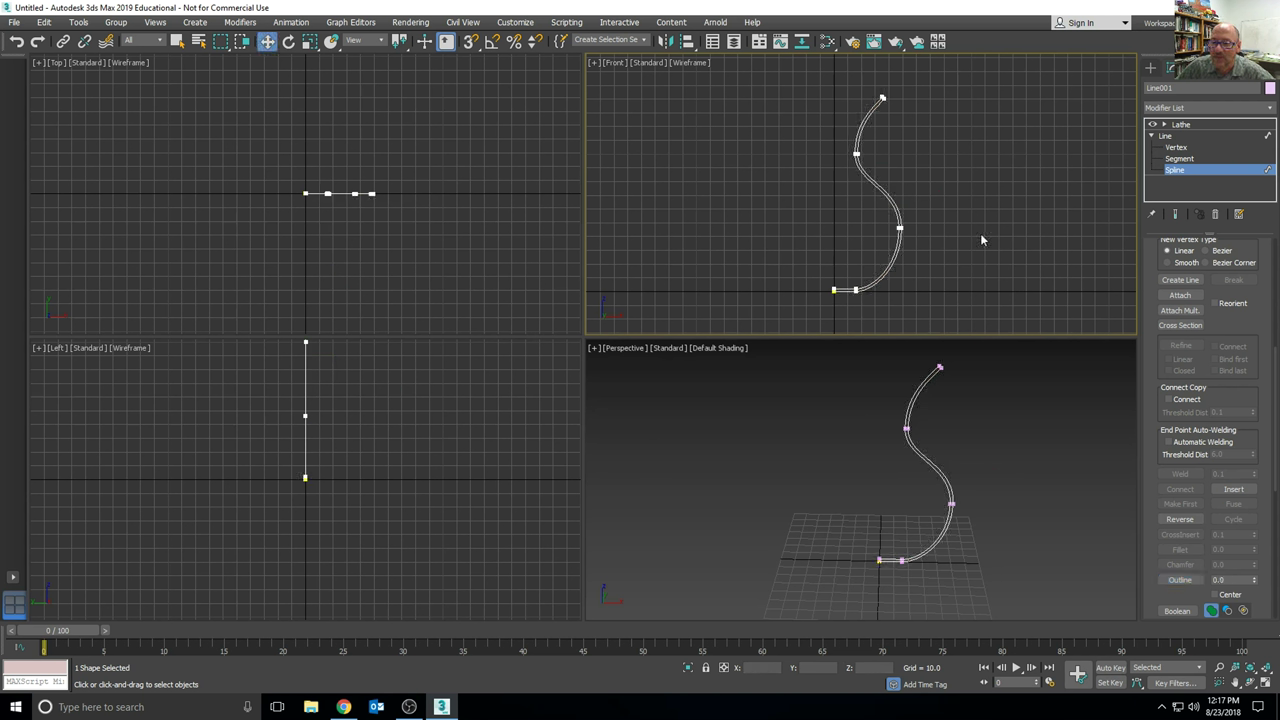
{"action": "left_click", "coordinate": [1186, 135]}
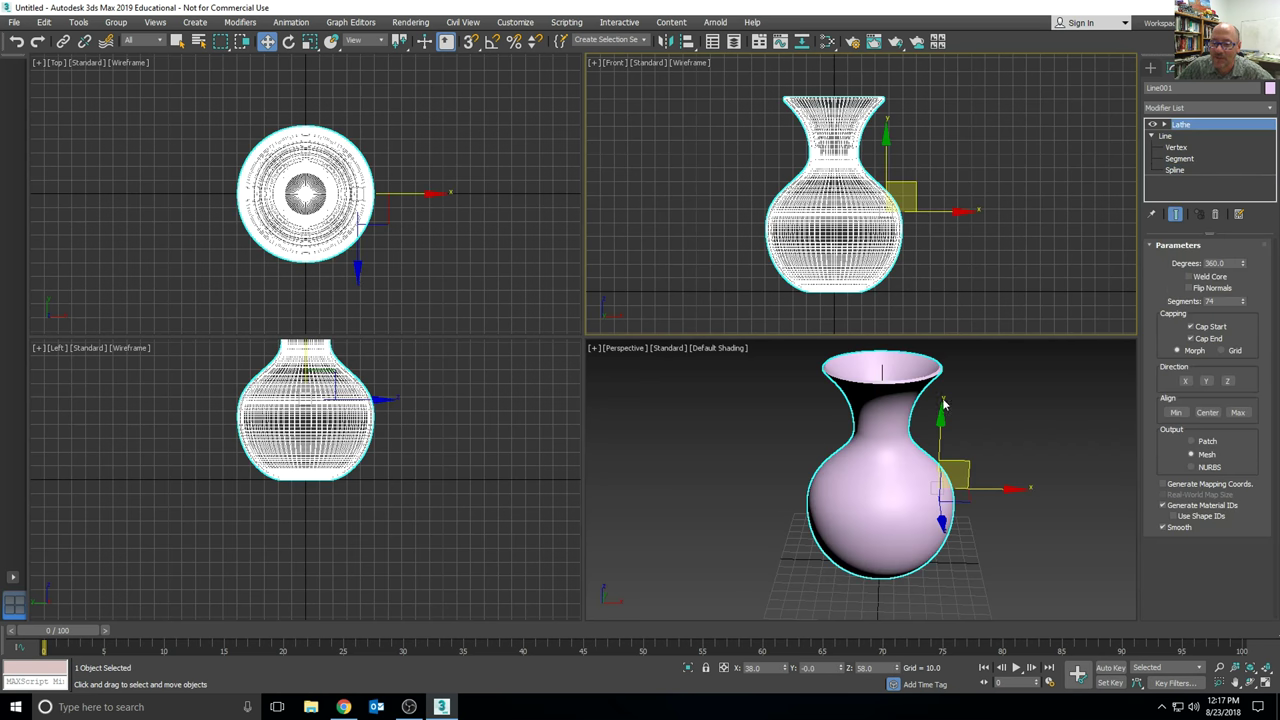
Check Weld Core in the Lathe parameters, orbiting the Perspective view to inspect the base
{"action": "middle_click_drag", "start_coordinate": [942, 403], "coordinate": [899, 347], "text": "alt"}
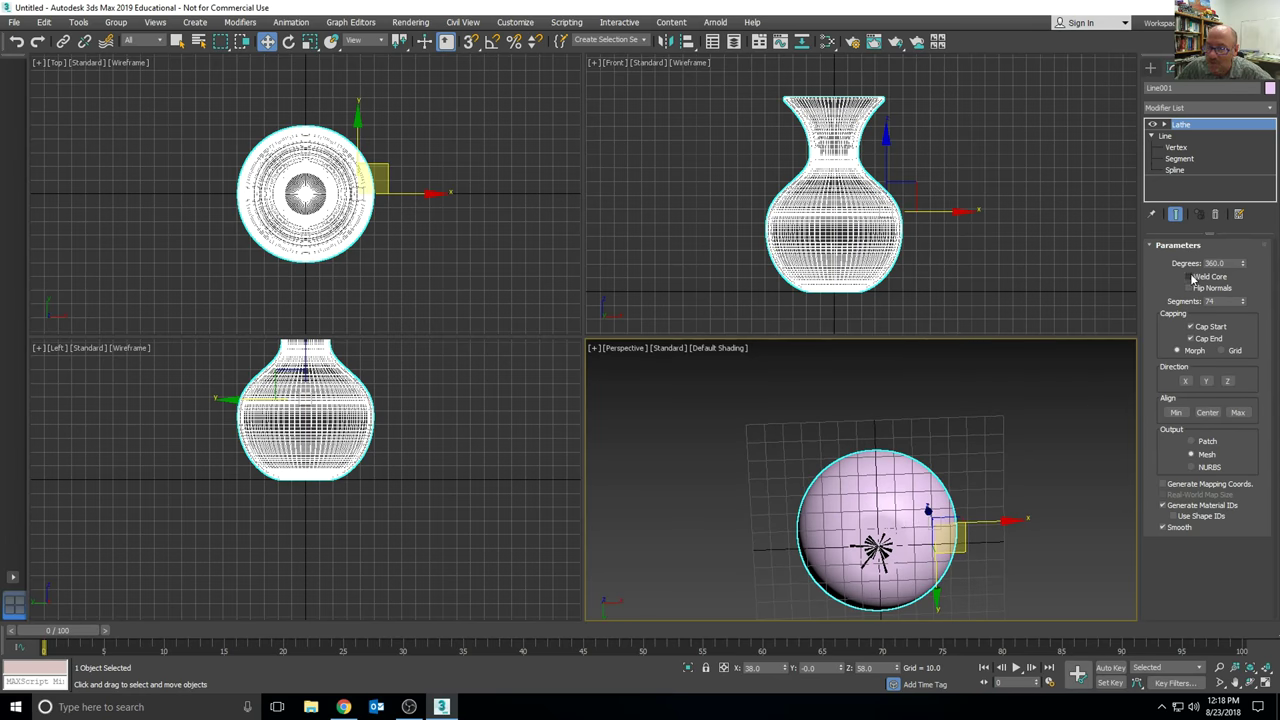
{"action": "left_click", "coordinate": [1189, 277]}
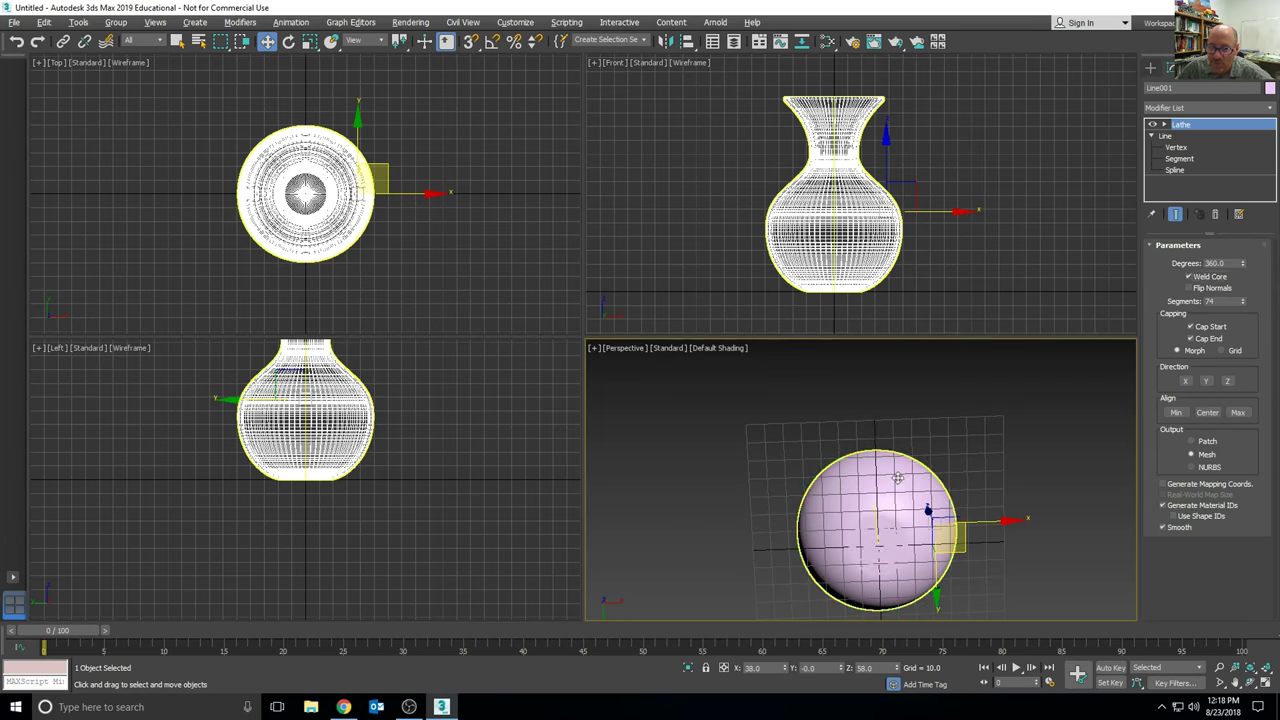
{"action": "middle_click_drag", "start_coordinate": [929, 509], "coordinate": [943, 436], "text": "alt"}
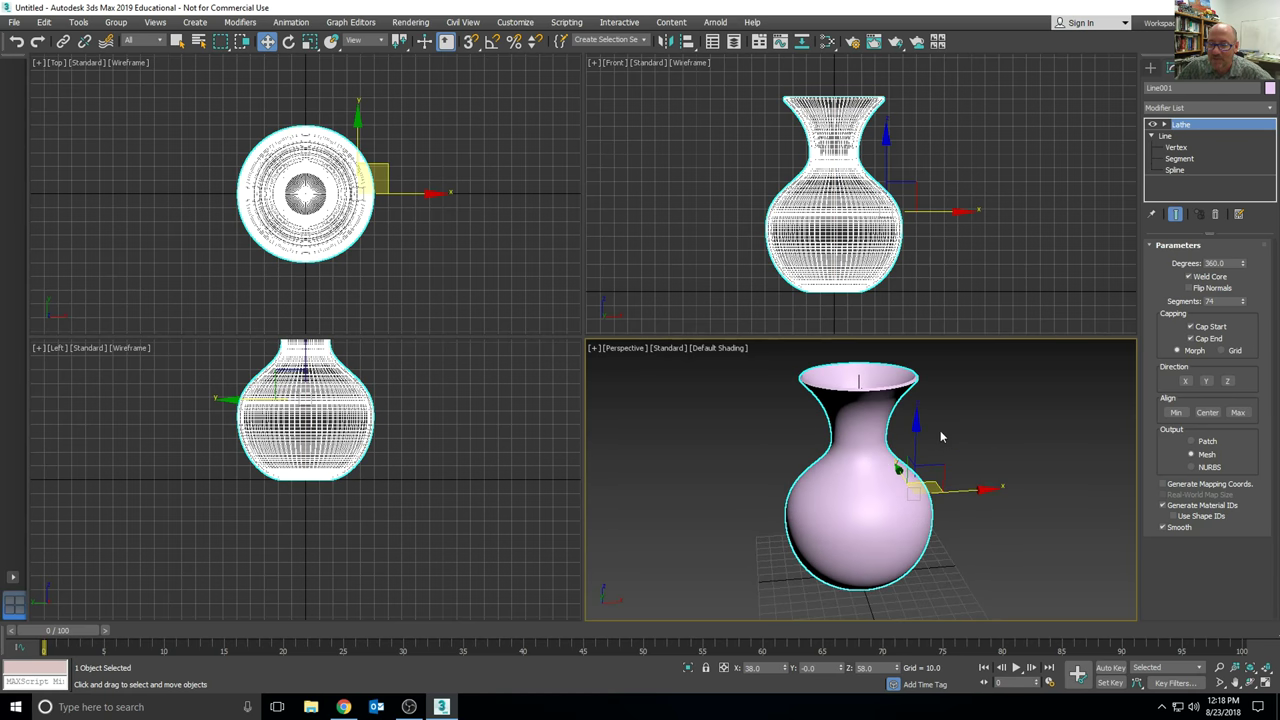